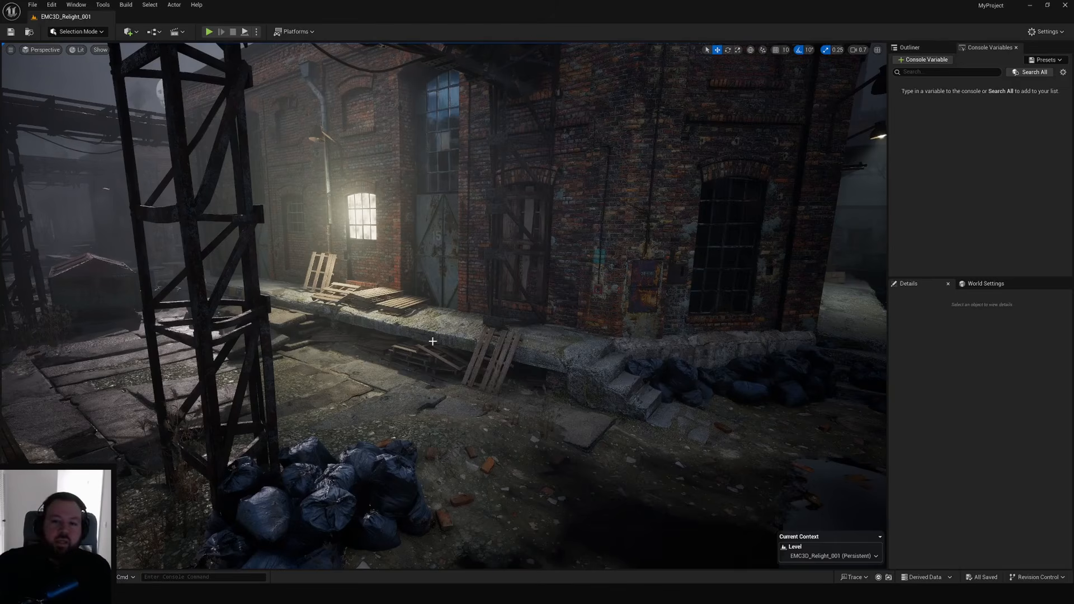
Frame the loading dock's concrete steps up close and look up the bug console commands.
key(w)
right_drag(511, 306, 582, 350)
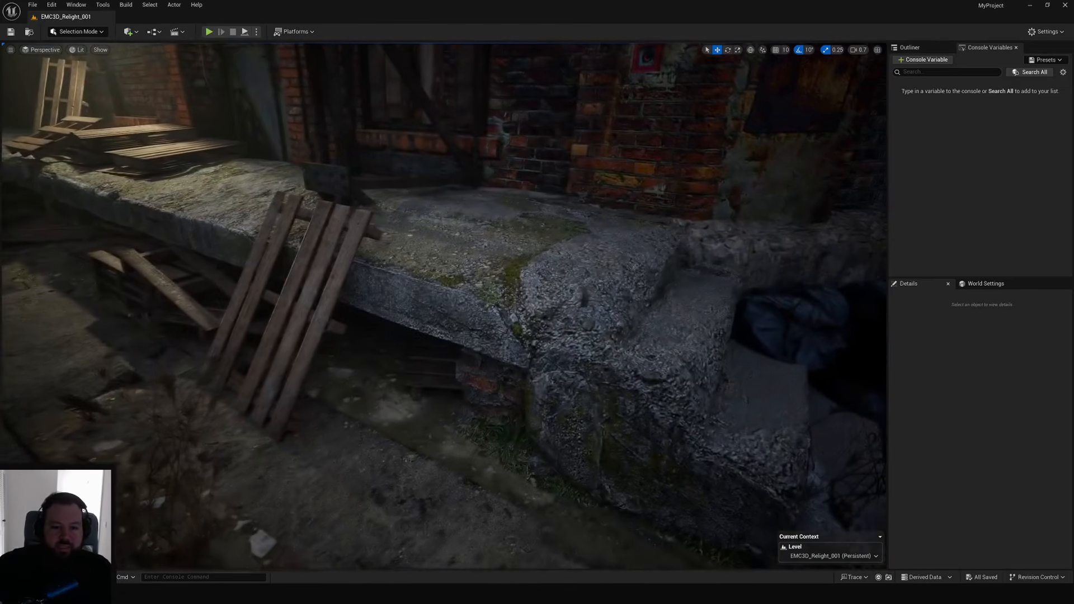
key(s)
right_drag(526, 308, 515, 304)
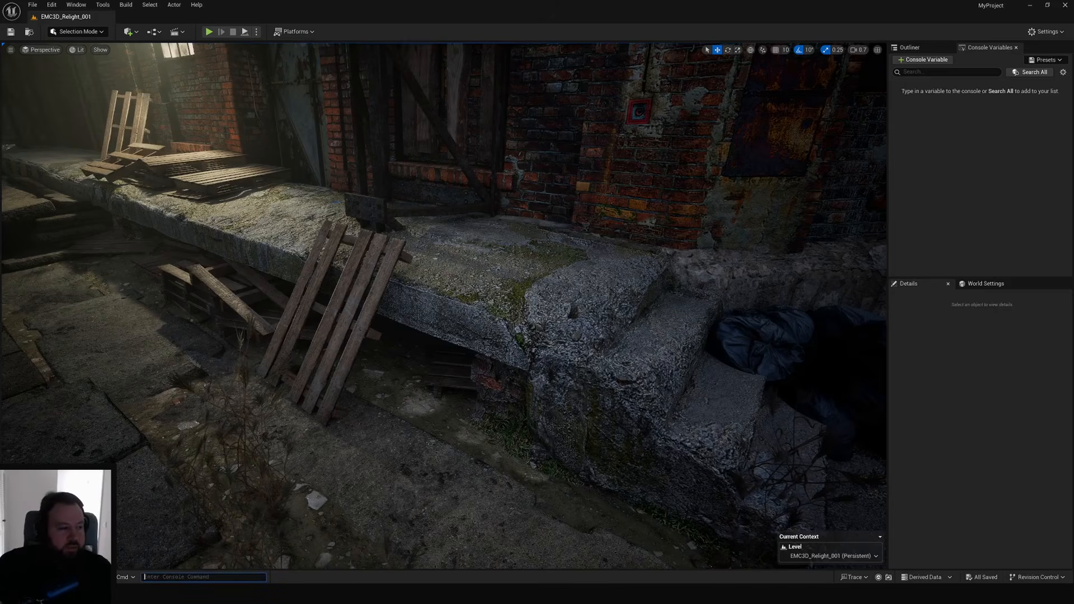
text(bug)
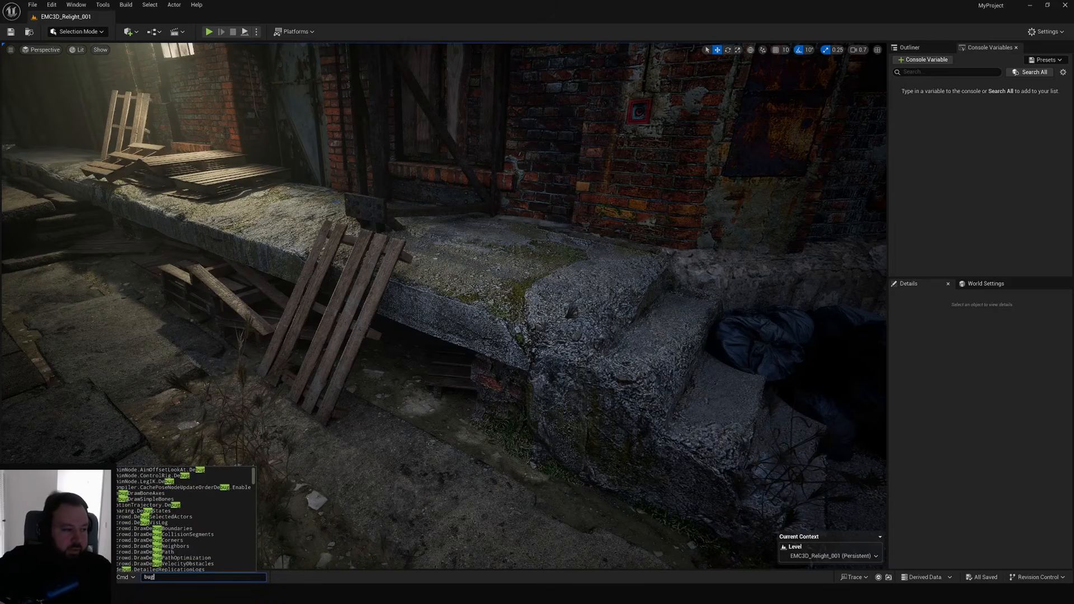
key(BackSpace)
key(BackSpace)
key(BackSpace)
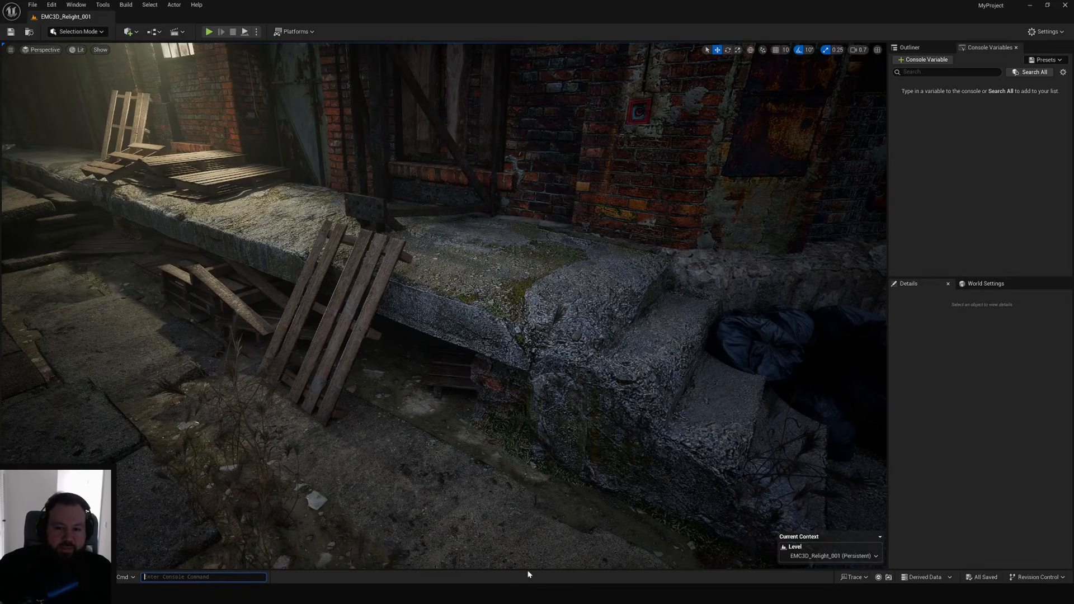
Switch to the Miro board and paste the copied BugItGo camera location above the existing location lines.
click(522, 593)
middle_drag(254, 293, 344, 309)
scroll(337, 312, up, 1)
scroll(282, 309, up, 1)
scroll(335, 315, down, 1)
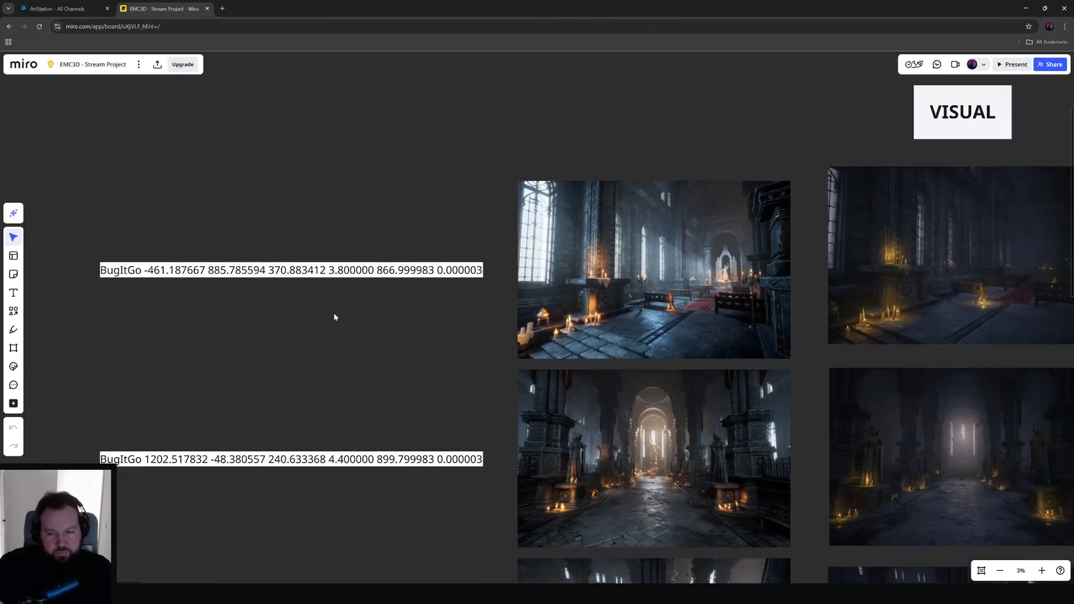
middle_drag(293, 254, 320, 379)
key(ctrl+v)
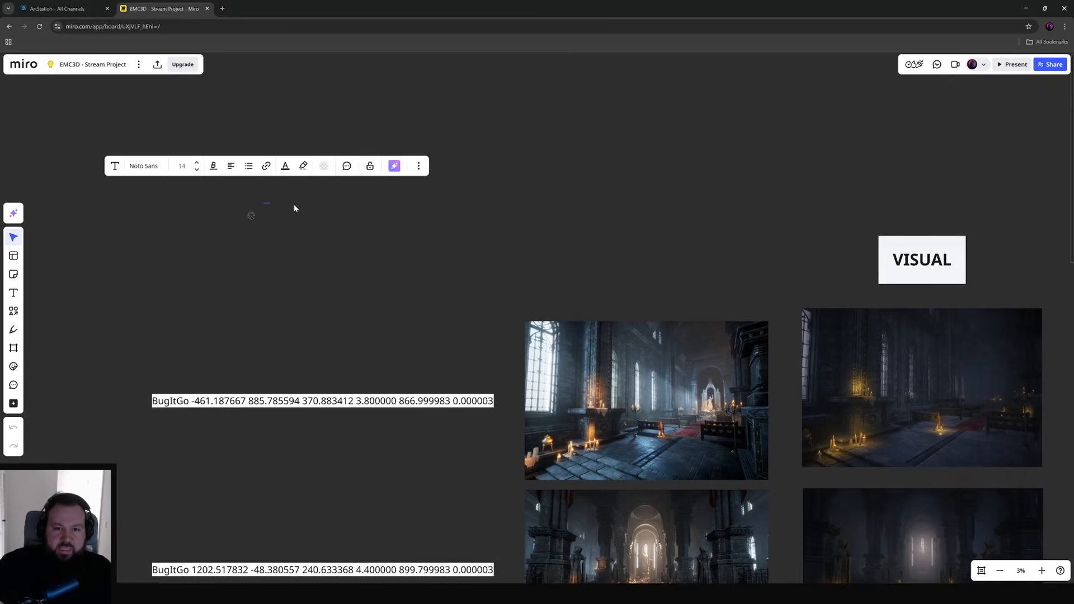
Enlarge the pasted BugItGo text until it is close in size to the location lines below it.
scroll(268, 201, up, 10)
click(285, 212)
scroll(285, 210, up, 3)
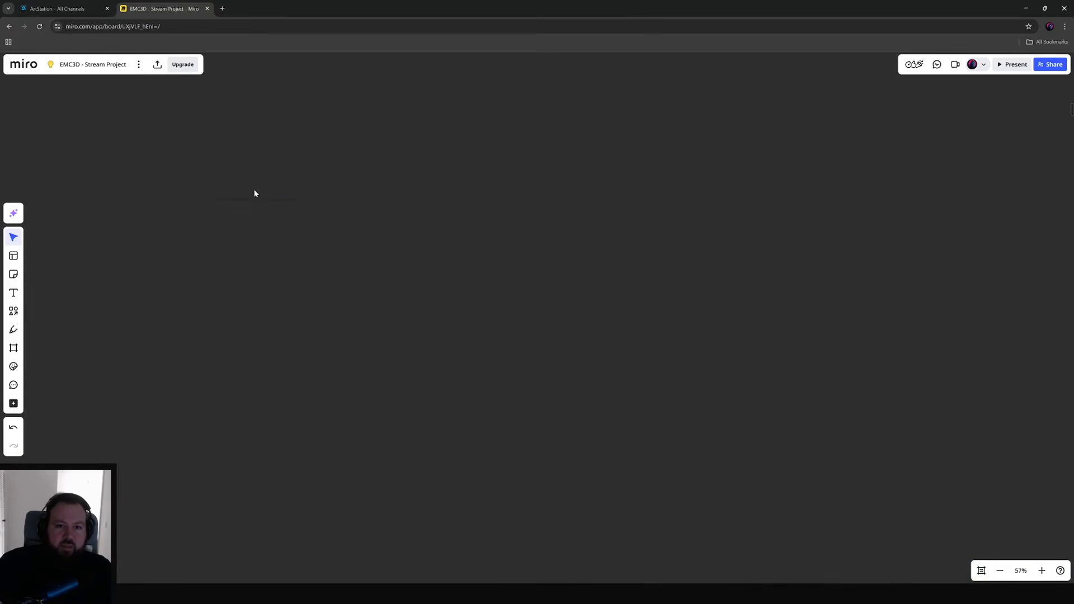
drag(250, 181, 869, 497)
scroll(288, 202, up, 4)
scroll(715, 370, down, 5)
middle_drag(715, 371, 285, 217)
scroll(285, 219, down, 2)
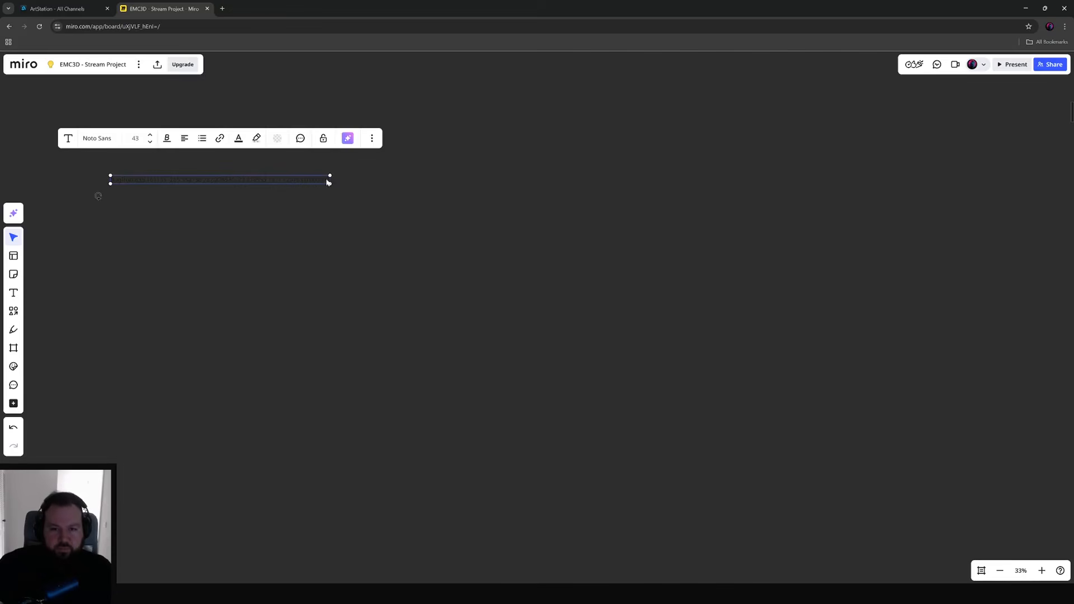
drag(332, 183, 1011, 516)
scroll(811, 388, down, 3)
scroll(489, 249, down, 2)
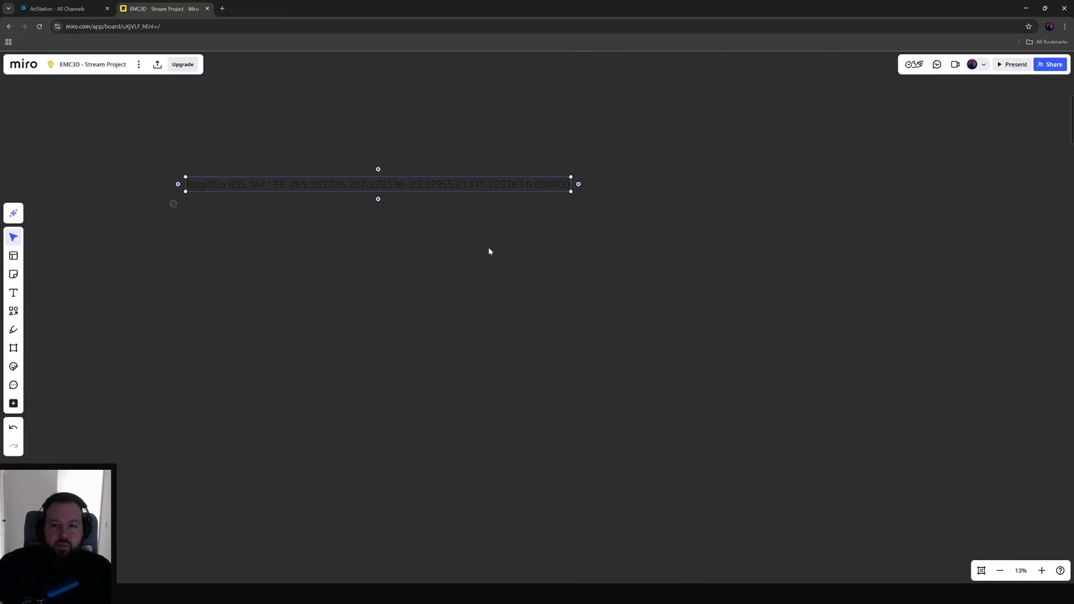
scroll(545, 219, down, 2)
drag(543, 213, 995, 425)
scroll(612, 243, down, 3)
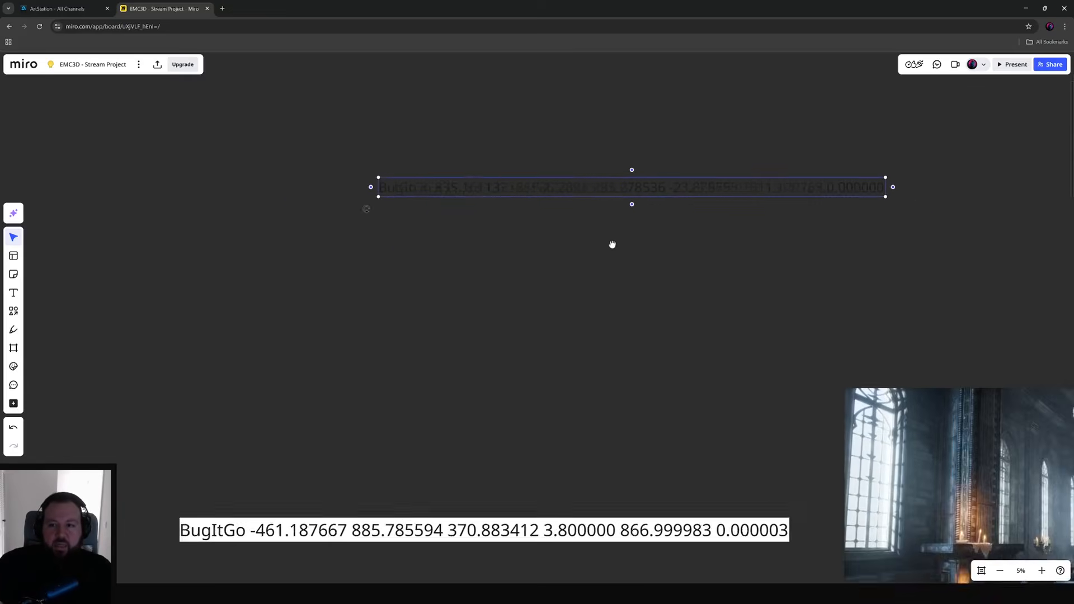
Change the font colour of the whole new BugItGo line to white.
drag(458, 175, 366, 178)
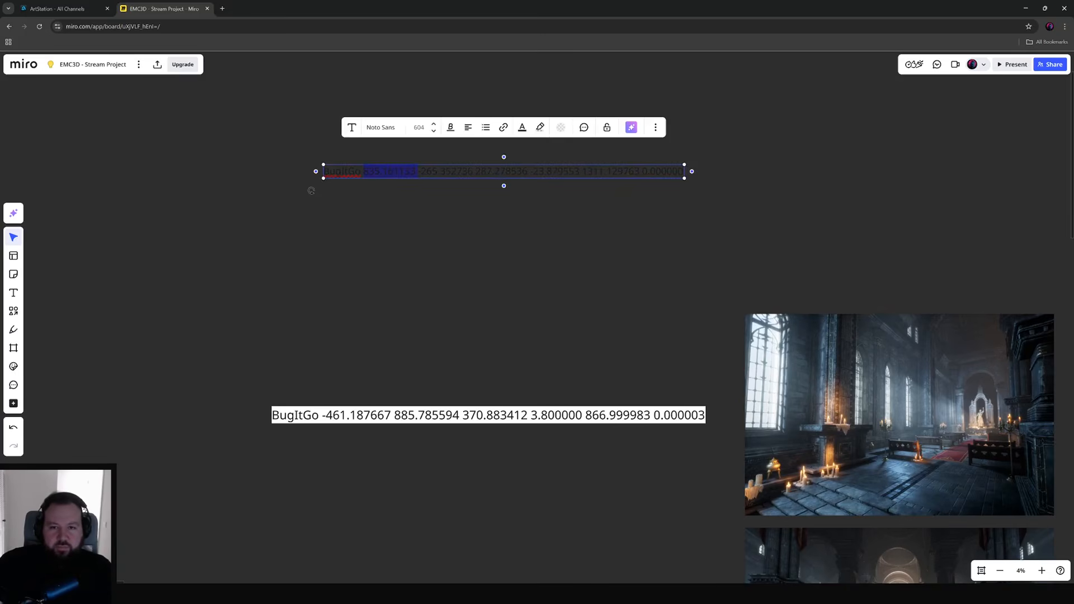
key(ctrl+a)
click(522, 127)
click(551, 196)
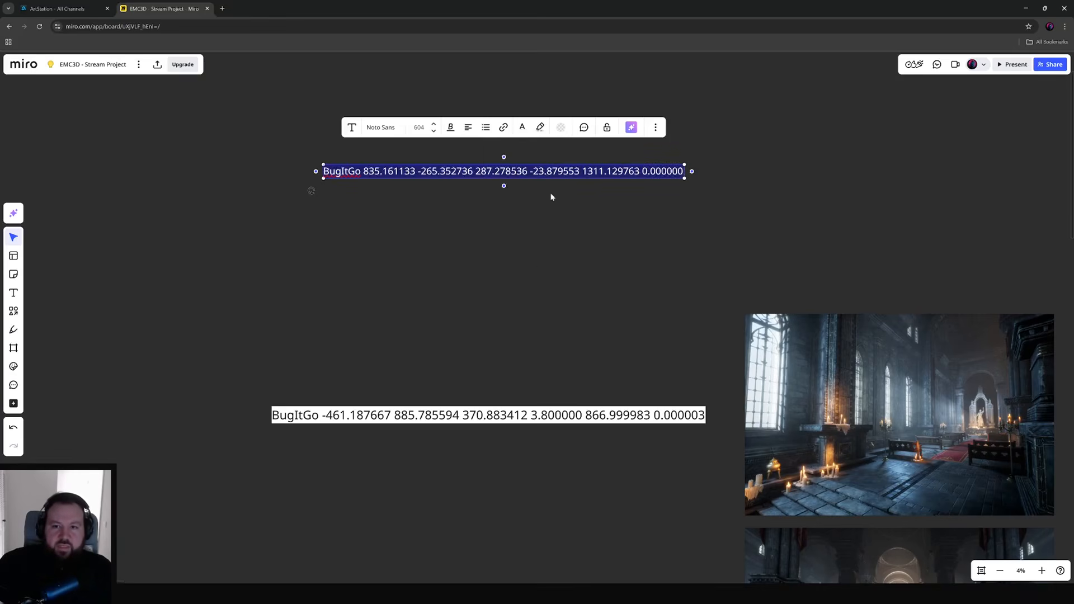
click(643, 269)
right_drag(644, 269, 531, 337)
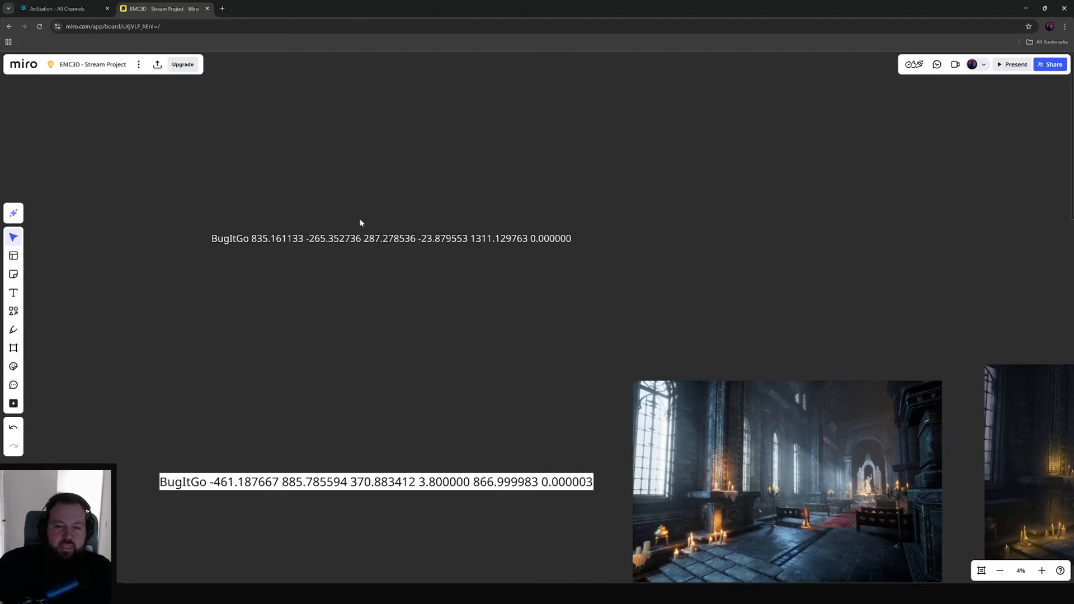
Take the new BugItGo line back to Unreal Editor, move the camera away, and restore the saved view through the console.
click(324, 239)
click(324, 258)
click(325, 240)
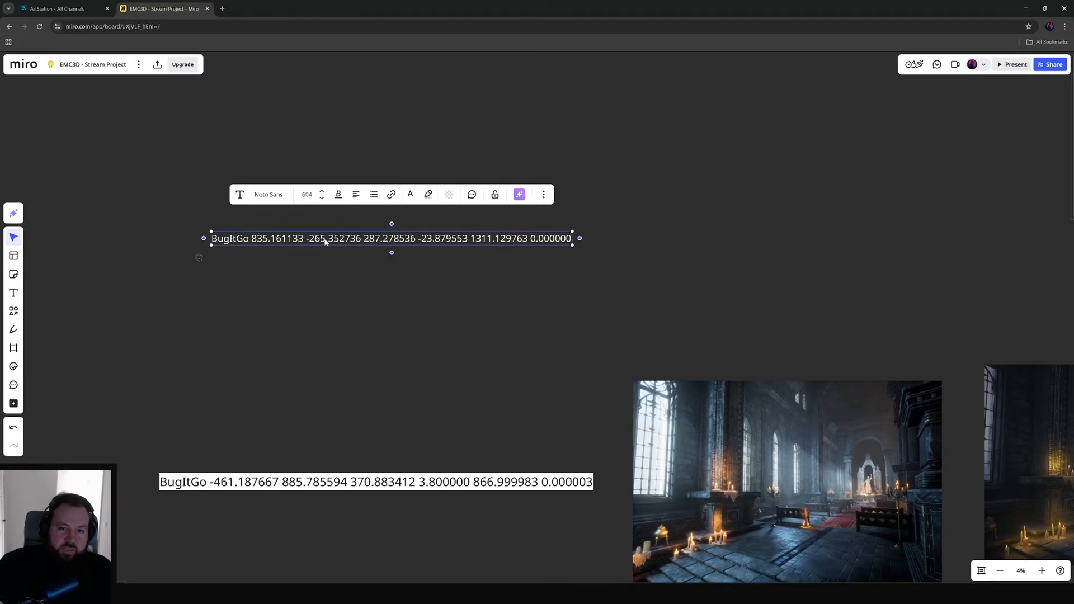
click(369, 303)
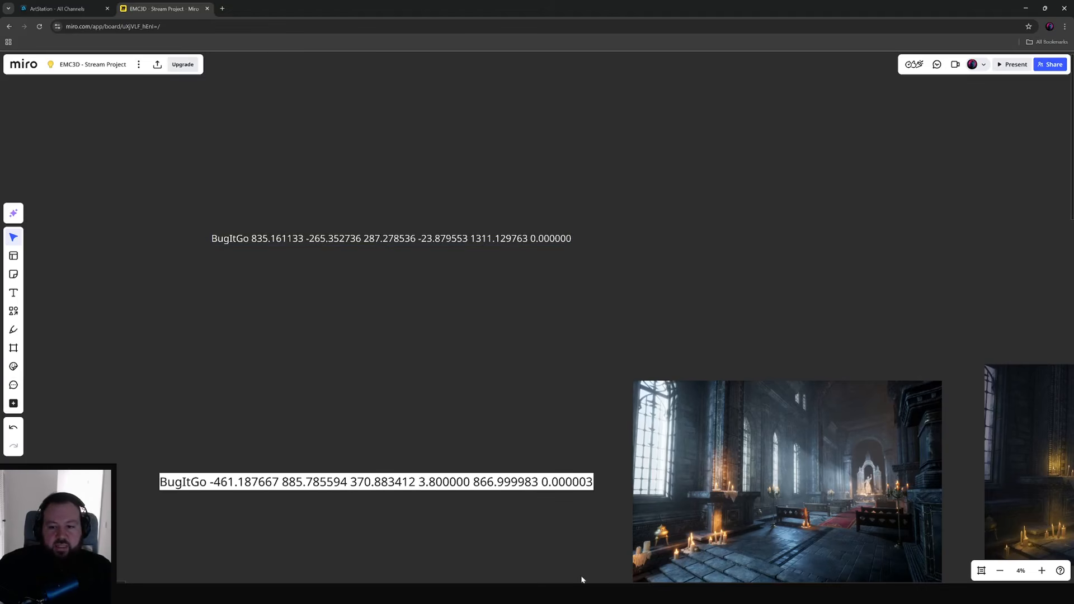
click(569, 594)
right_drag(525, 358, 353, 297)
right_drag(251, 388, 456, 411)
click(204, 577)
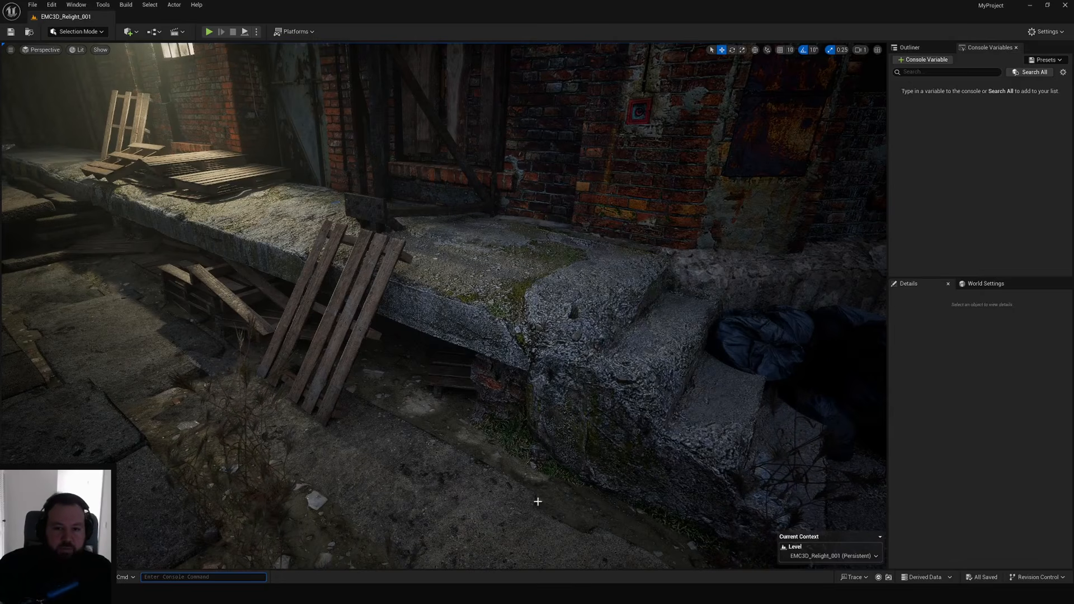
Return to the Miro board and review the BugItGo locations saved beside each cathedral reference image.
key(alt+Tab)
drag(436, 397, 198, 183)
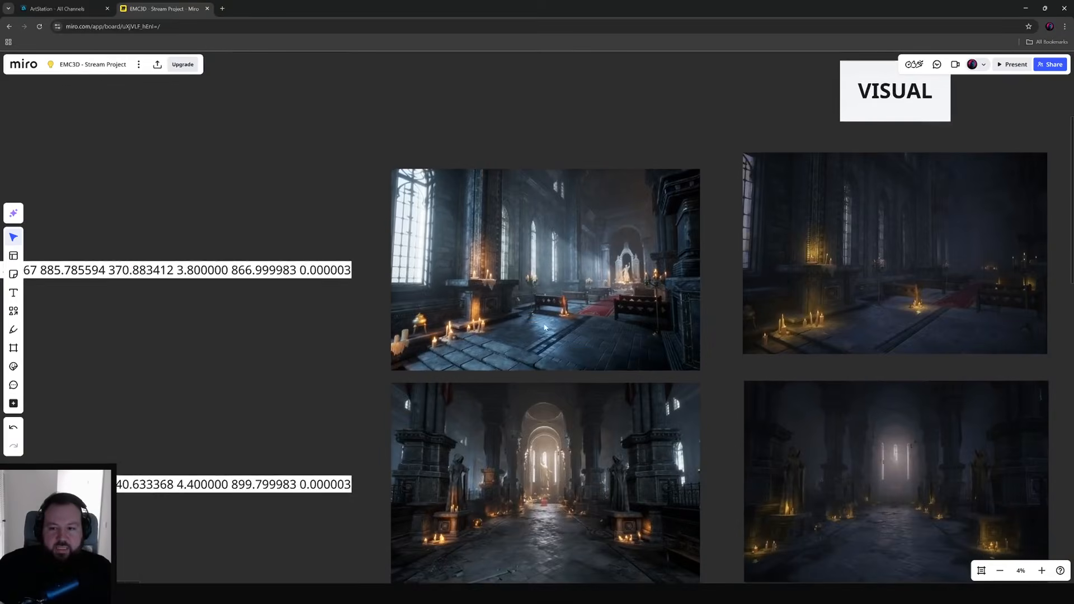
scroll(223, 179, down, 2)
middle_drag(505, 362, 656, 251)
middle_drag(537, 426, 616, 296)
middle_drag(516, 398, 563, 288)
middle_drag(585, 474, 603, 306)
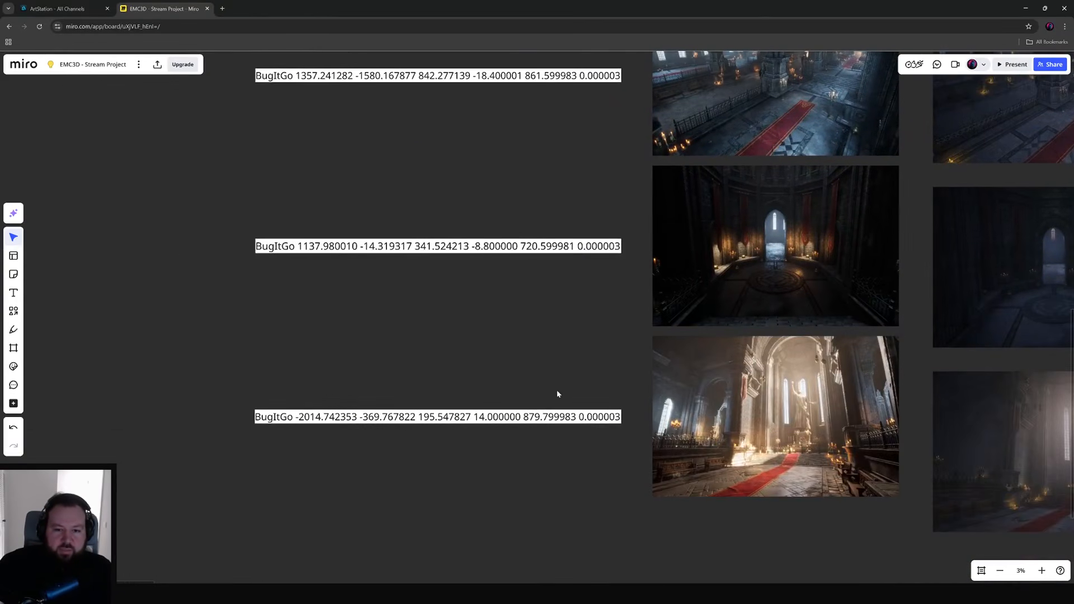
middle_drag(557, 394, 525, 533)
middle_drag(482, 324, 462, 526)
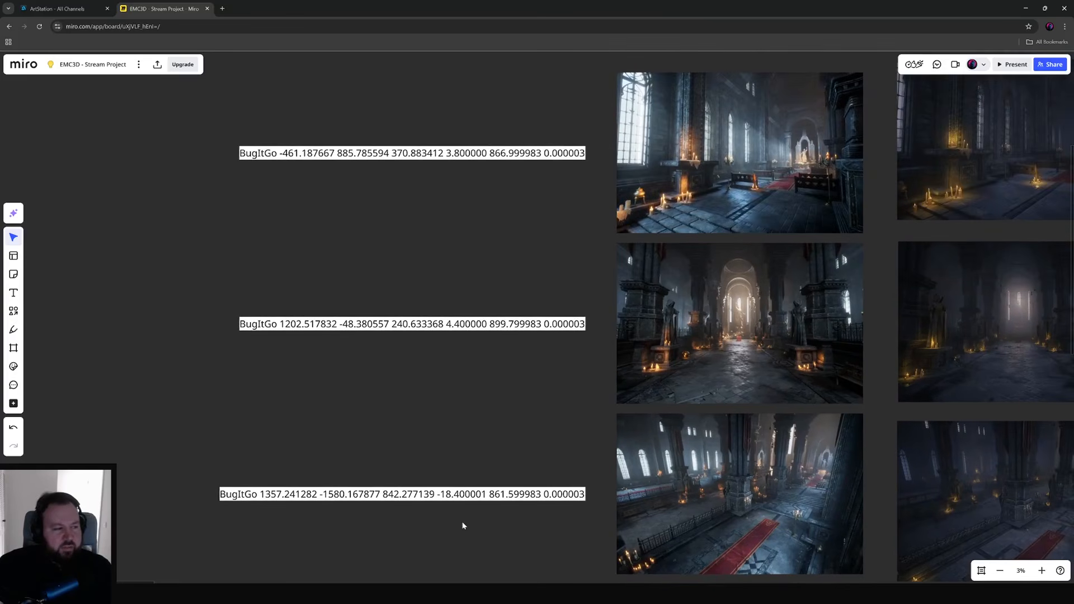
middle_drag(451, 249, 501, 472)
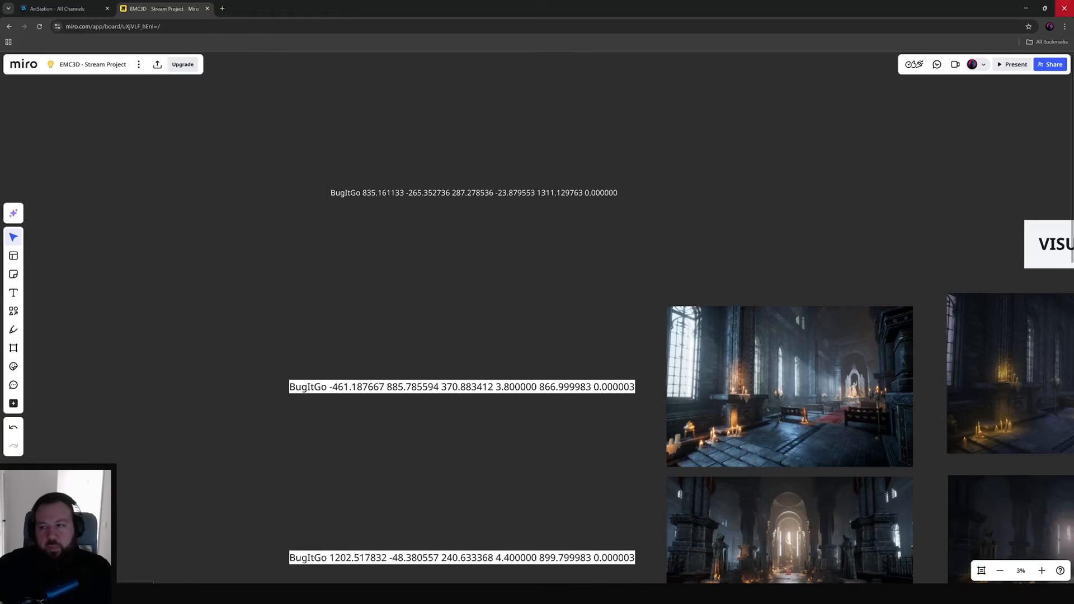
Return to Unreal Editor and place two point lights on the stone paving between the rails and the loading dock.
click(1025, 8)
right_drag(500, 164, 452, 408)
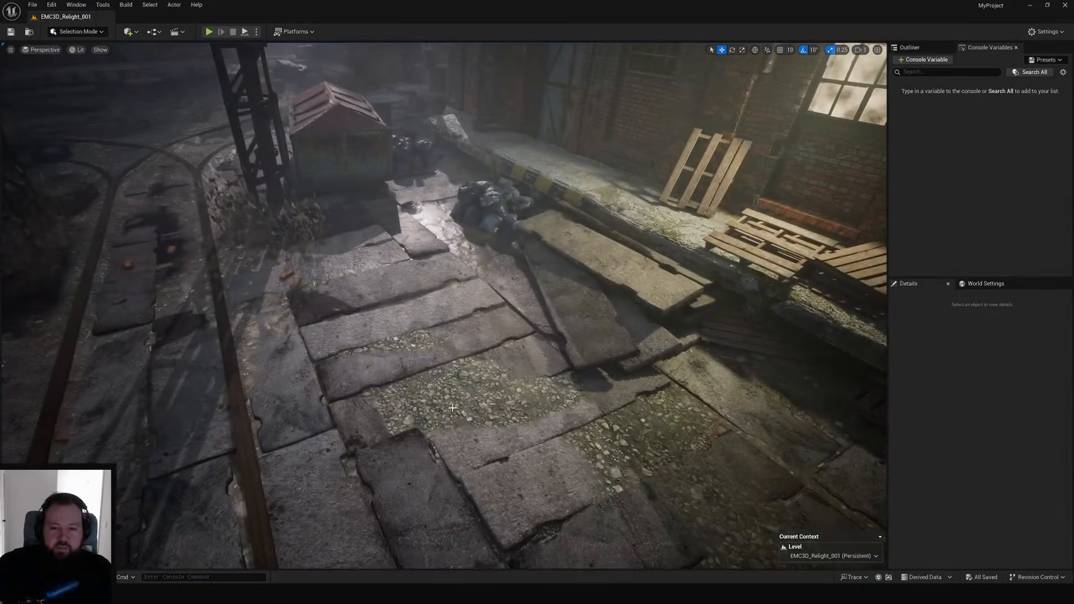
key(l)
click(474, 377)
click(333, 379)
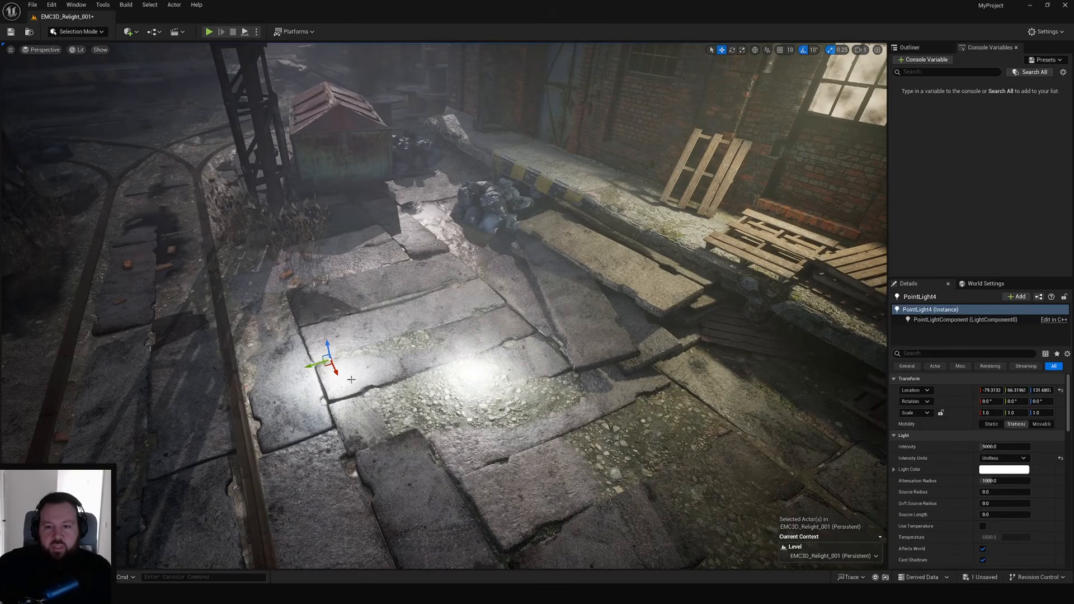
Set the light colour of the point light nearest the rails to magenta, hex sRGB EE00FF.
click(986, 470)
click(868, 394)
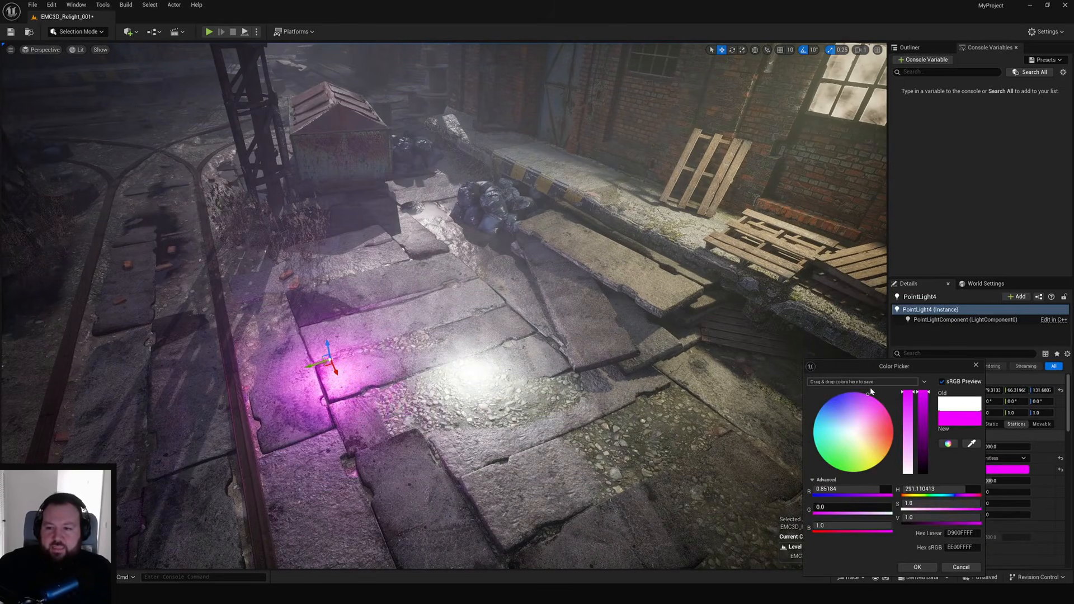
click(916, 567)
Show the editor icons in the viewport and set the white point light's colour to bright green.
key(g)
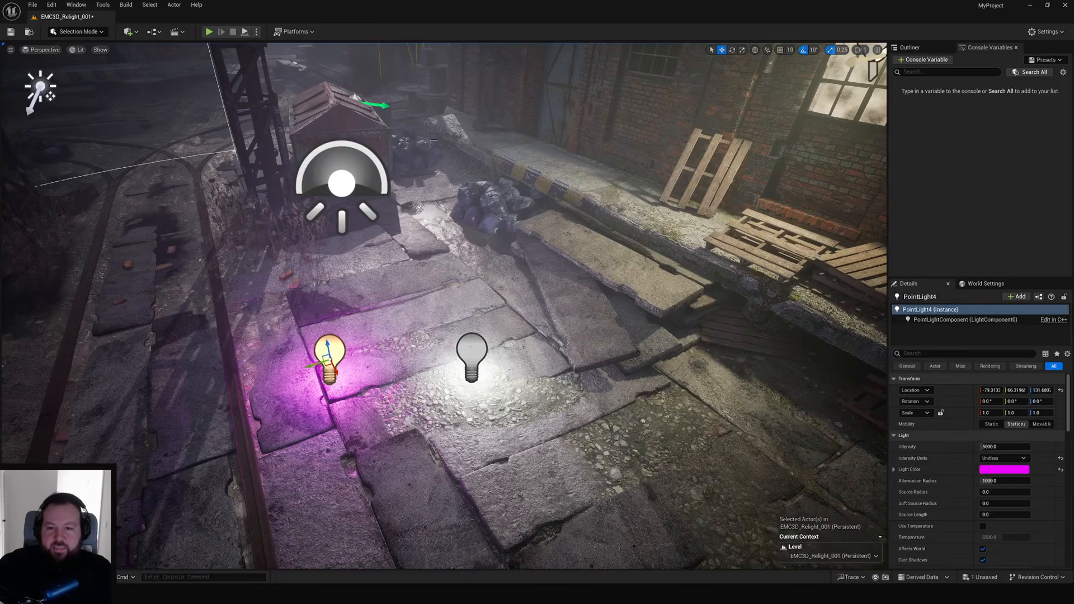
click(472, 354)
click(1004, 470)
click(868, 467)
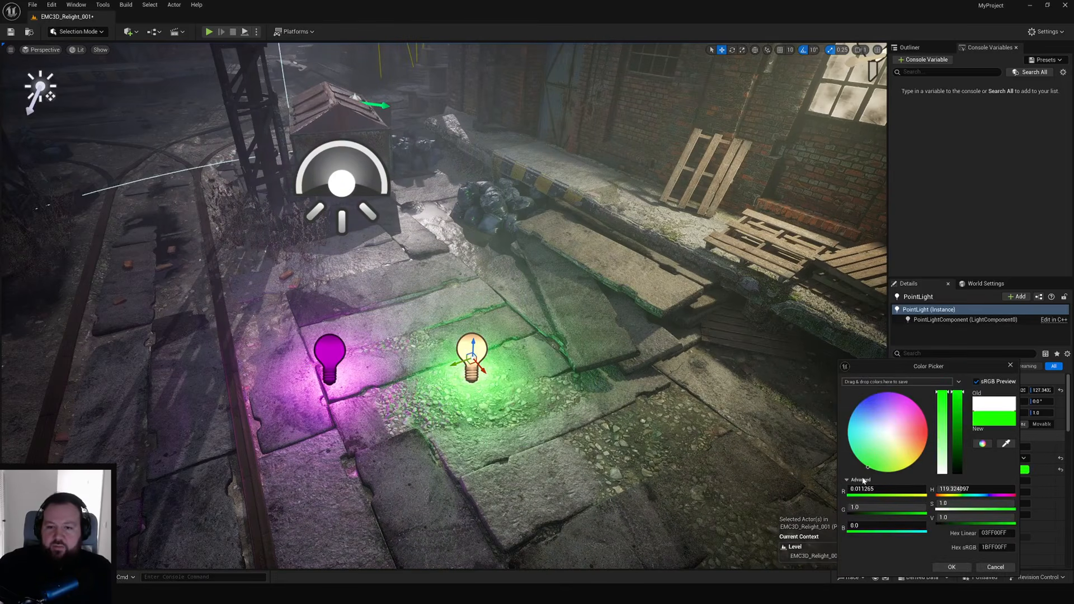
click(951, 568)
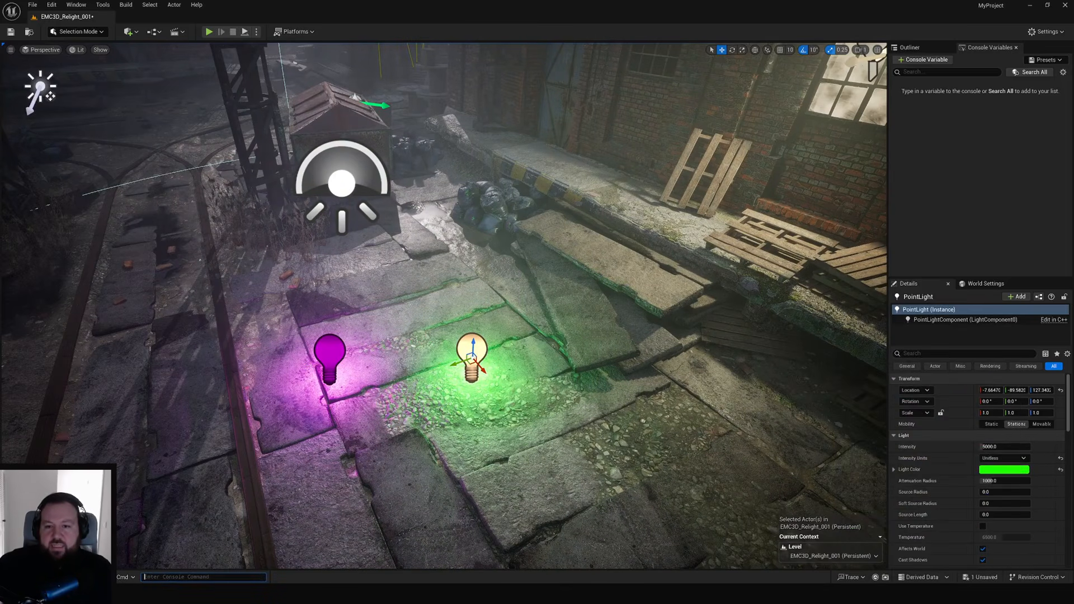
Raise the magenta and green point lights together by about 71 units above the paving.
ctrl+click(326, 347)
drag(329, 344, 318, 294)
Save the green point light's colour as a reusable swatch in the Color Picker.
click(474, 307)
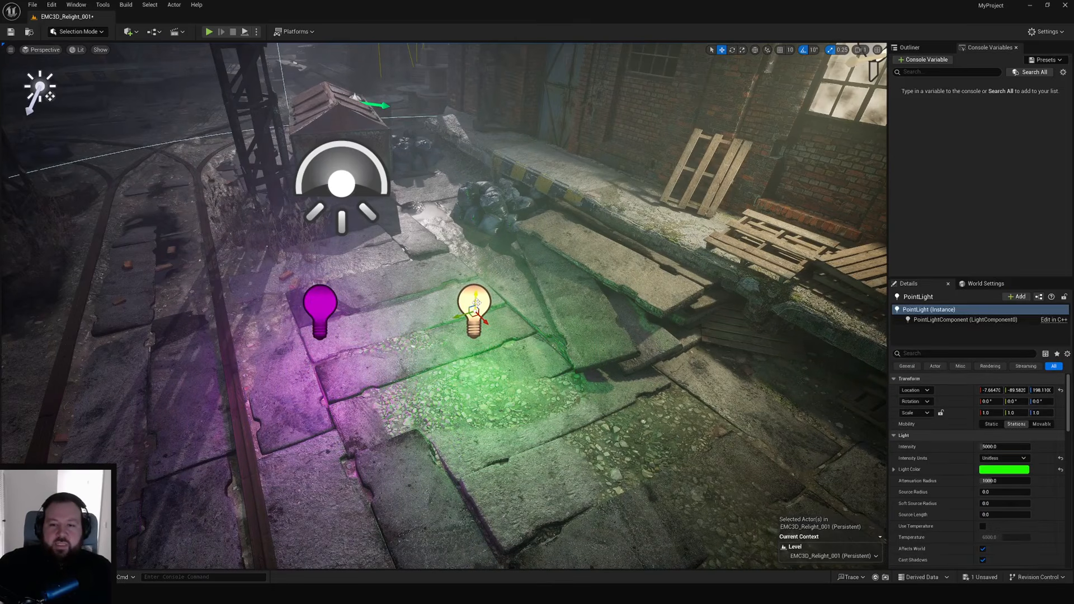
click(1008, 469)
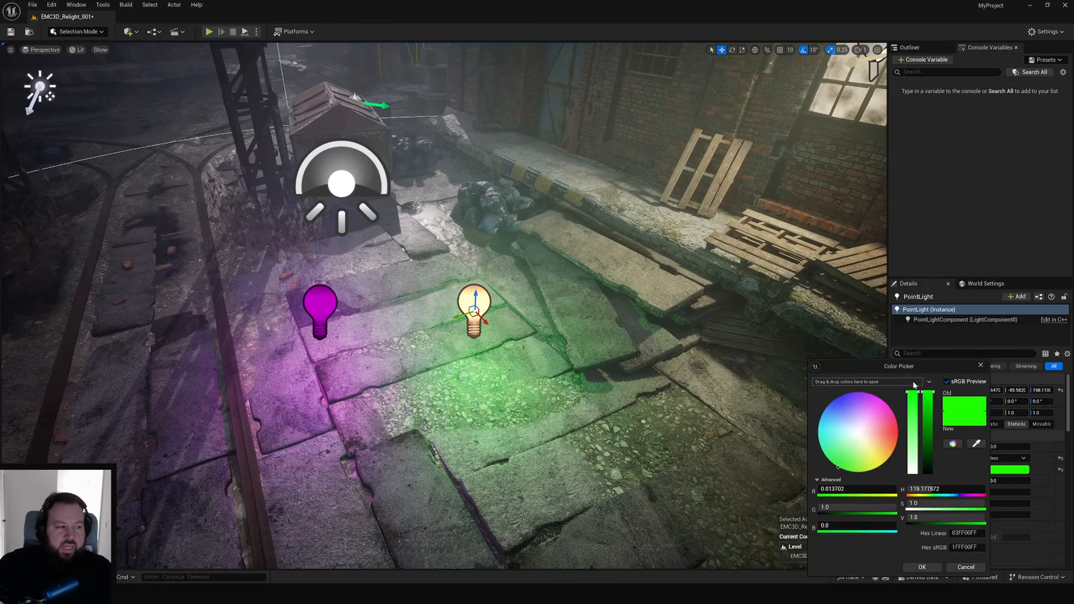
drag(948, 406, 827, 385)
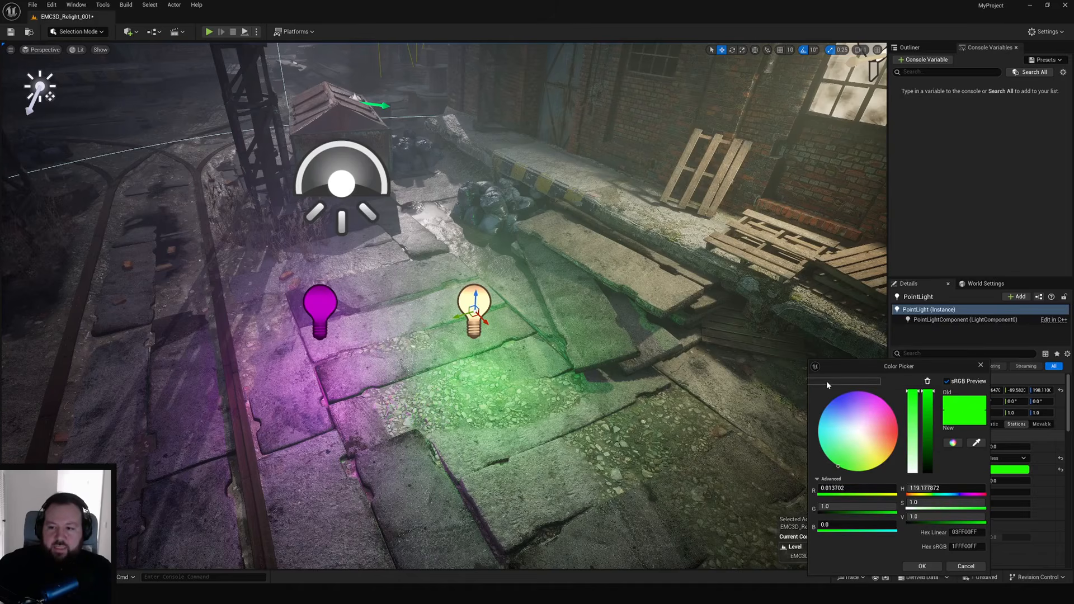
click(922, 566)
Add the magenta point light's colour to the Color Picker's saved swatches, next to the green one.
click(319, 311)
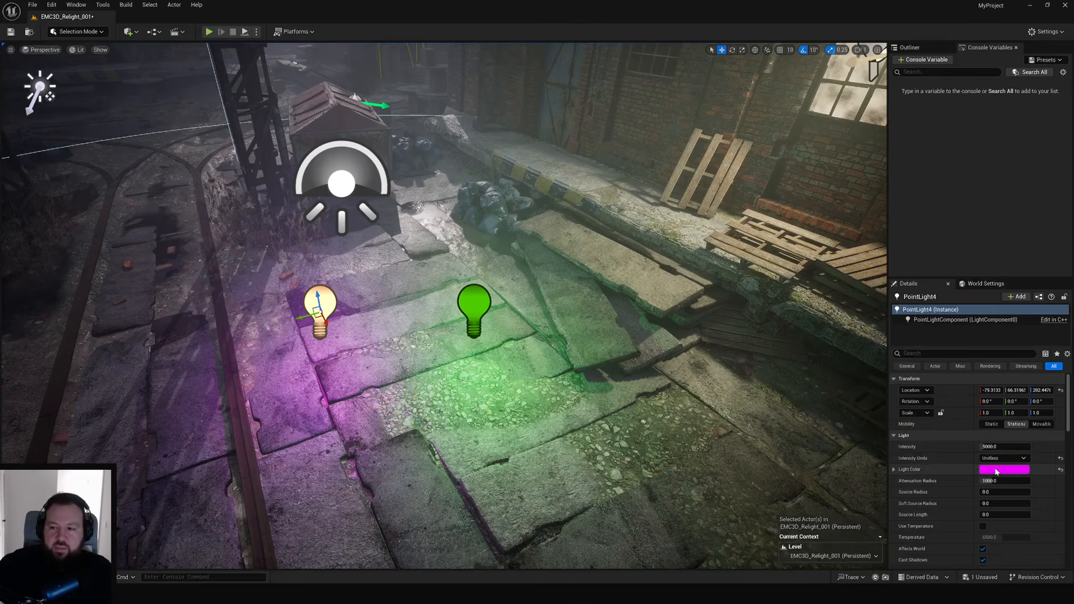
click(1002, 469)
drag(968, 417, 880, 382)
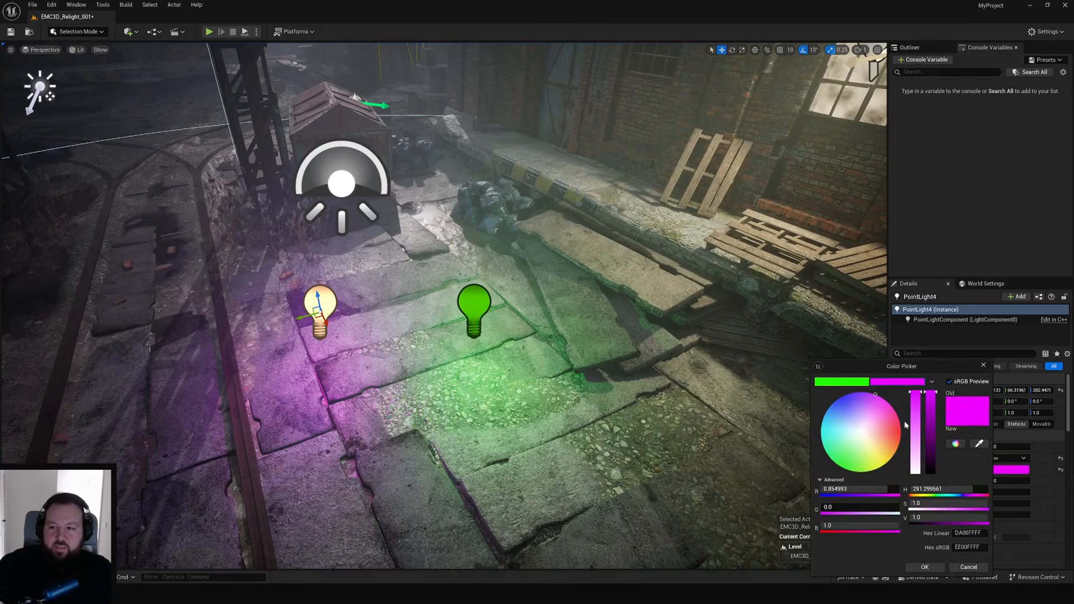
click(923, 567)
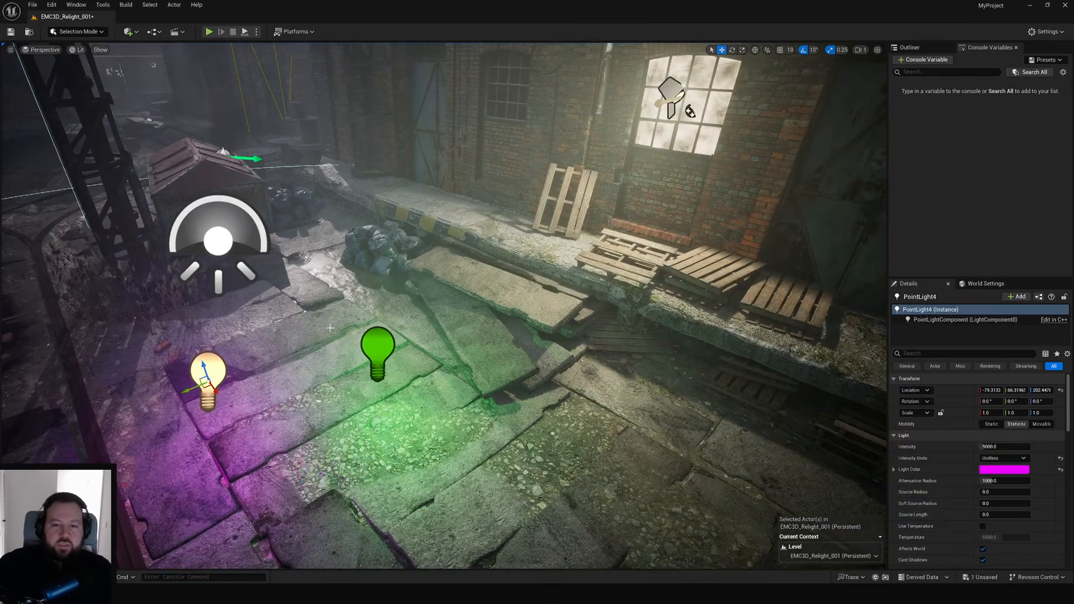
Apply the saved green swatch to the light colour of the spotlight at the lit warehouse window.
click(379, 349)
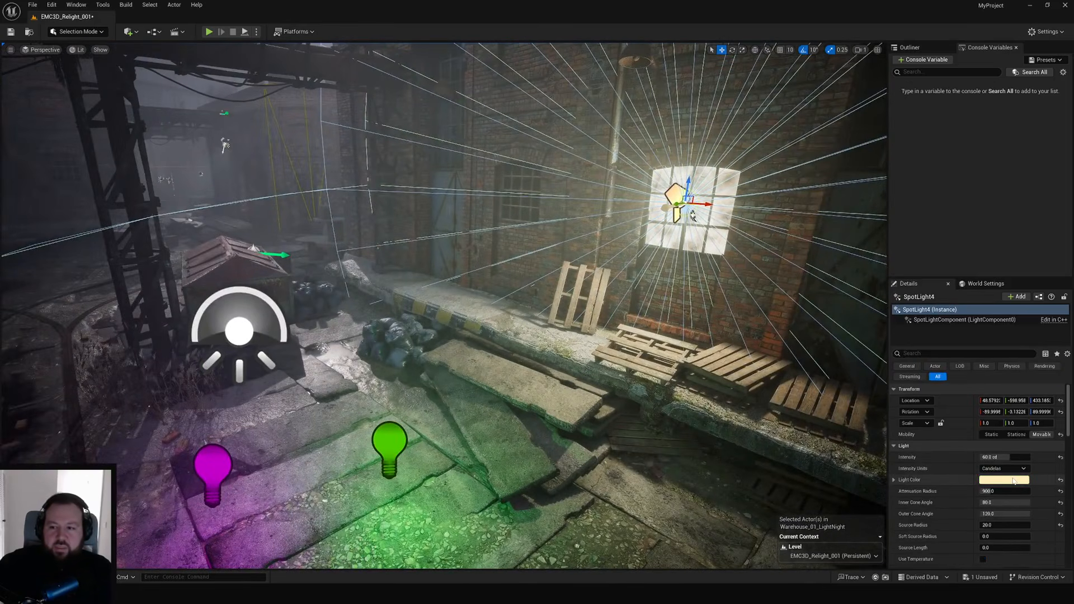
click(999, 479)
click(859, 381)
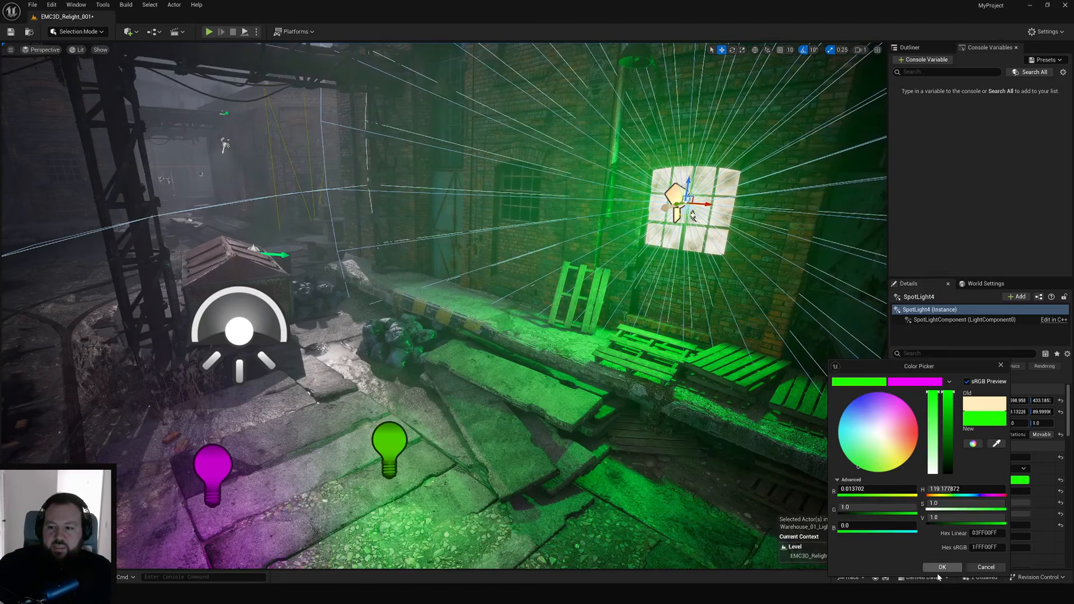
click(942, 566)
right_drag(807, 512, 794, 489)
key(w)
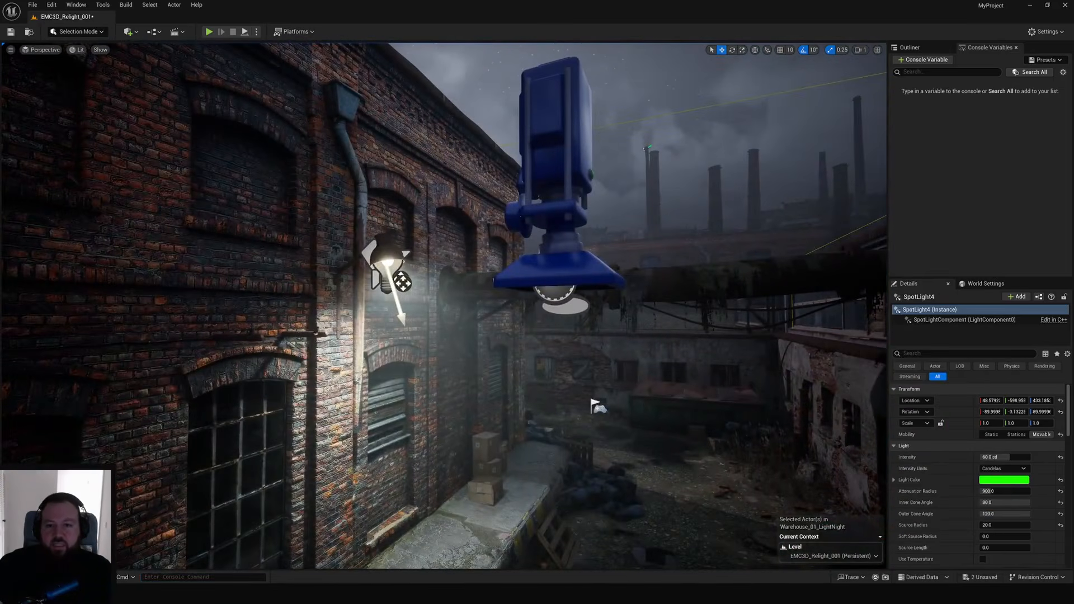
Apply the saved magenta swatch to the light colour of the spotlight on the brick wall beside the drainpipe.
click(387, 267)
click(1004, 480)
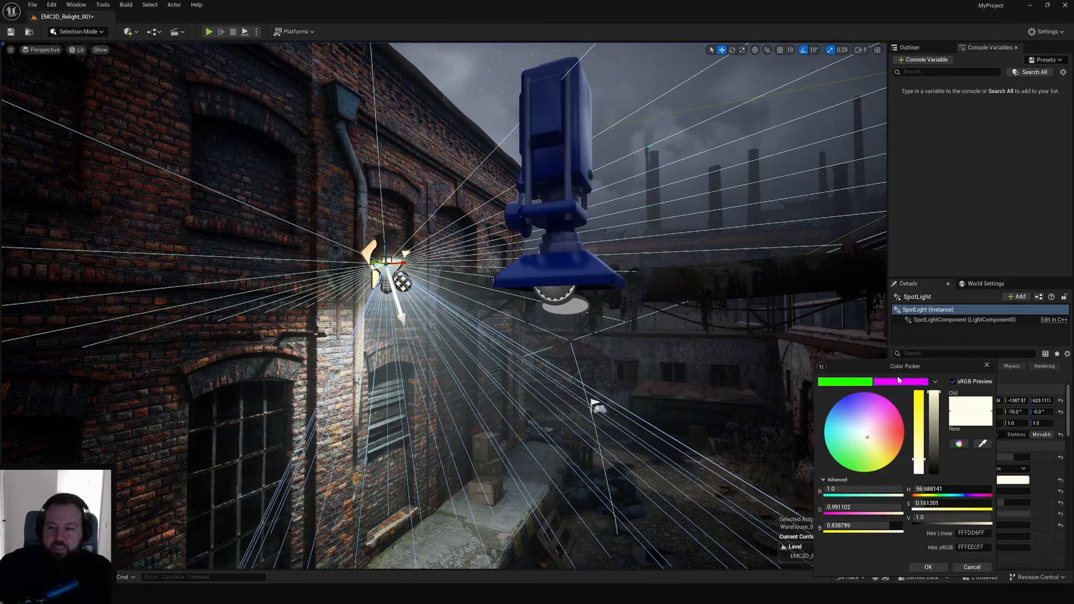
click(857, 385)
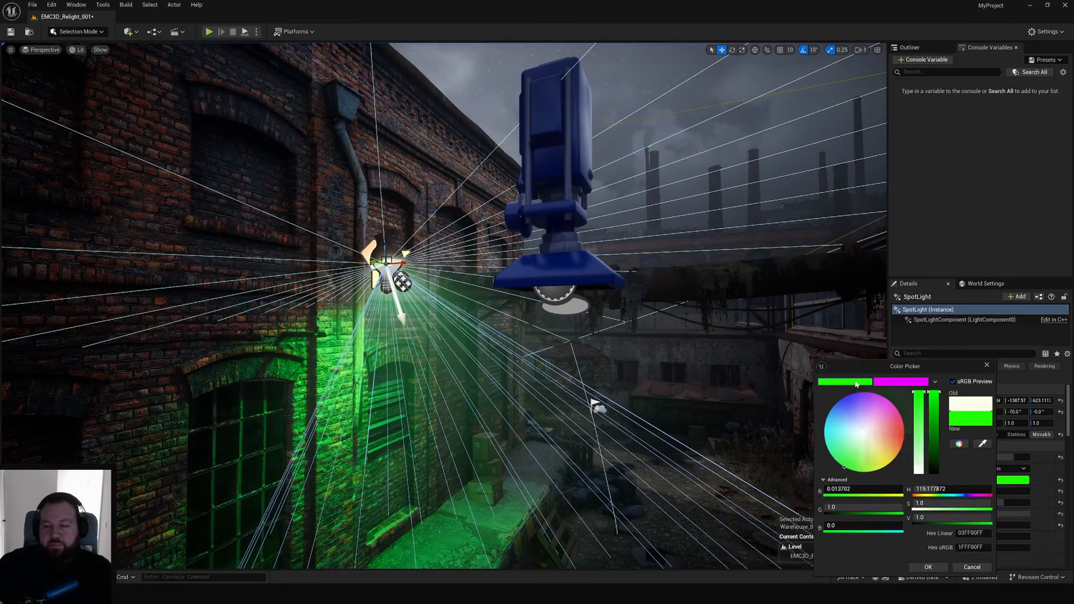
click(895, 382)
click(928, 566)
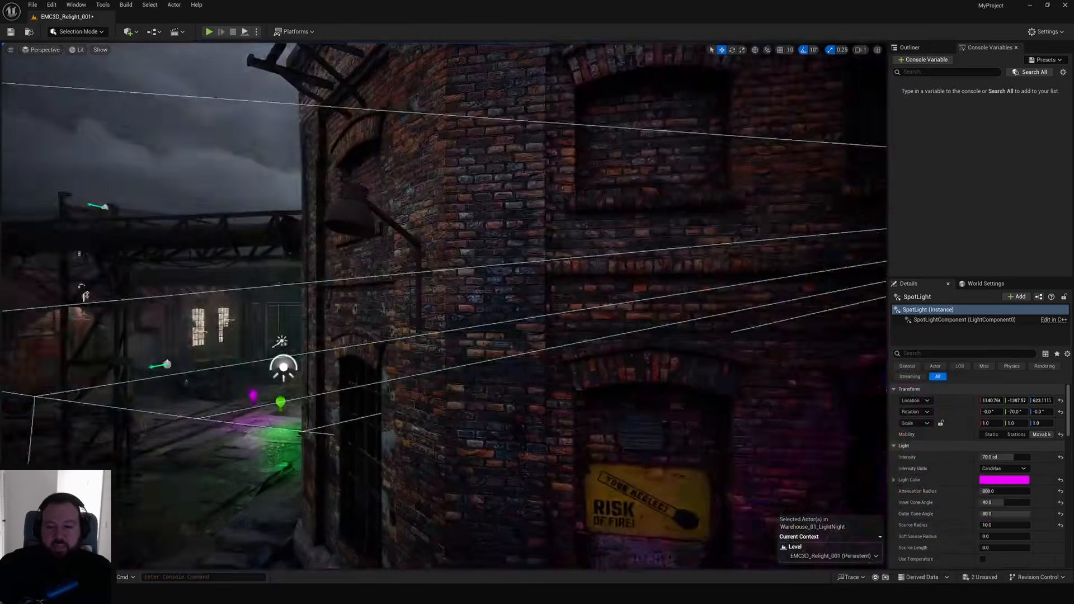
key(Escape)
Add a new spot light to the paved yard near the magenta and green point lights.
right_drag(512, 392, 291, 391)
key(g)
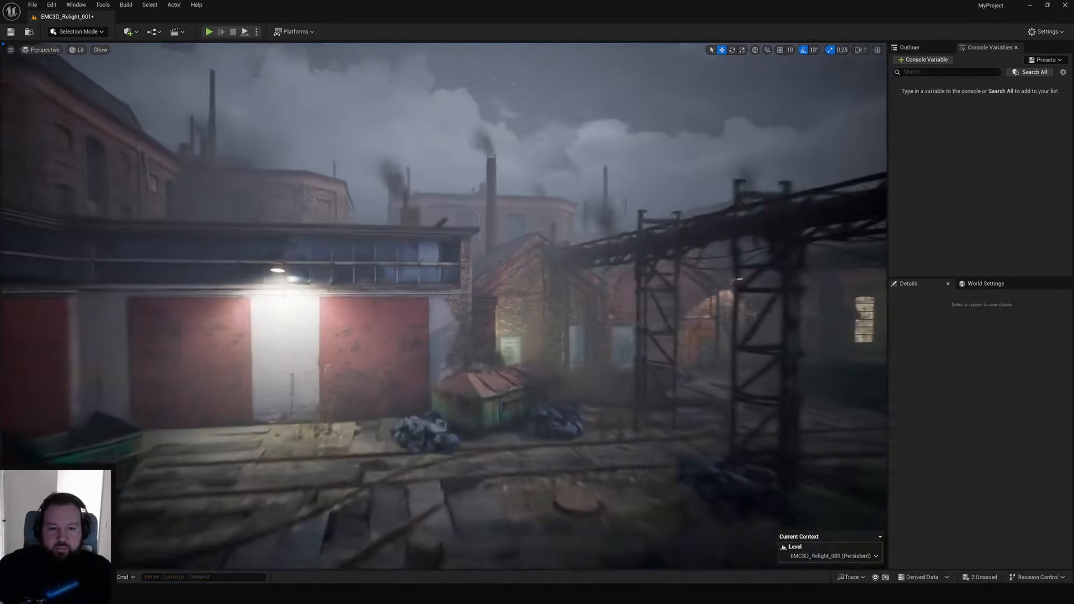
key(w)
right_drag(444, 306, 666, 336)
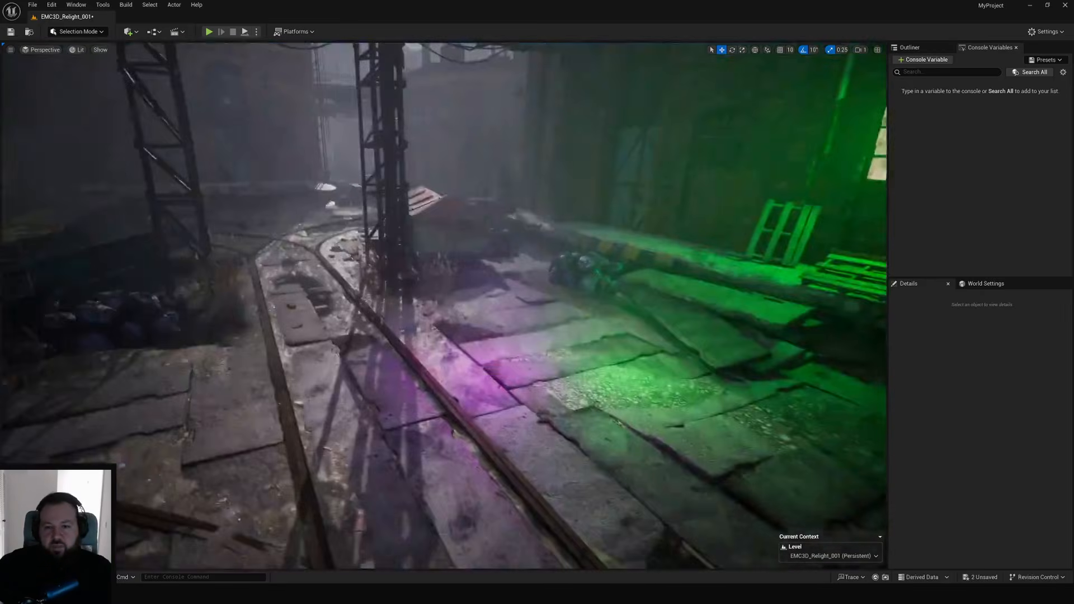
click(128, 31)
mouse_move(186, 121)
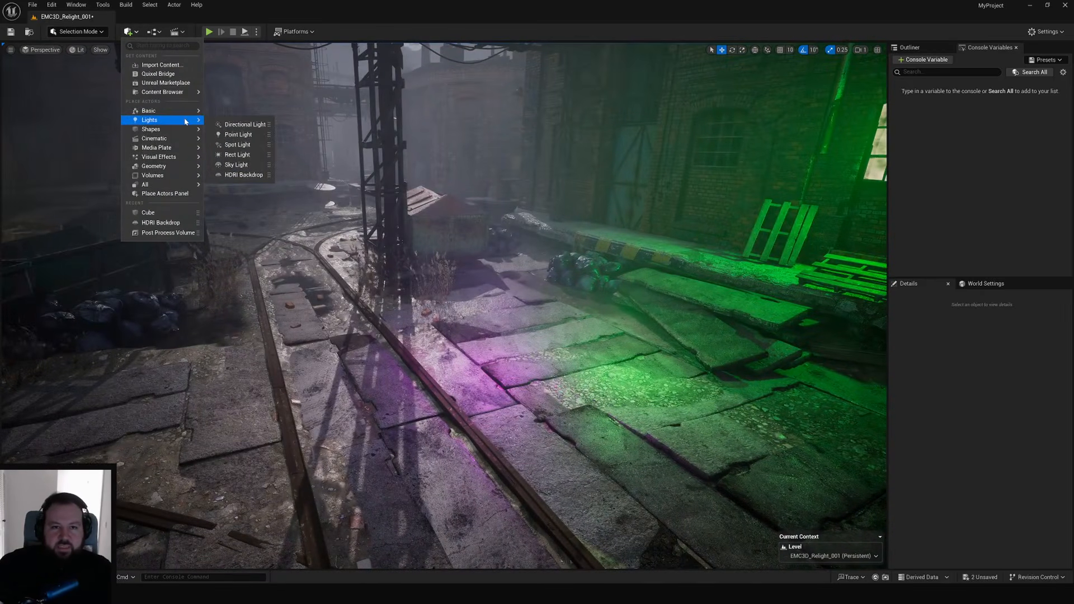
click(237, 144)
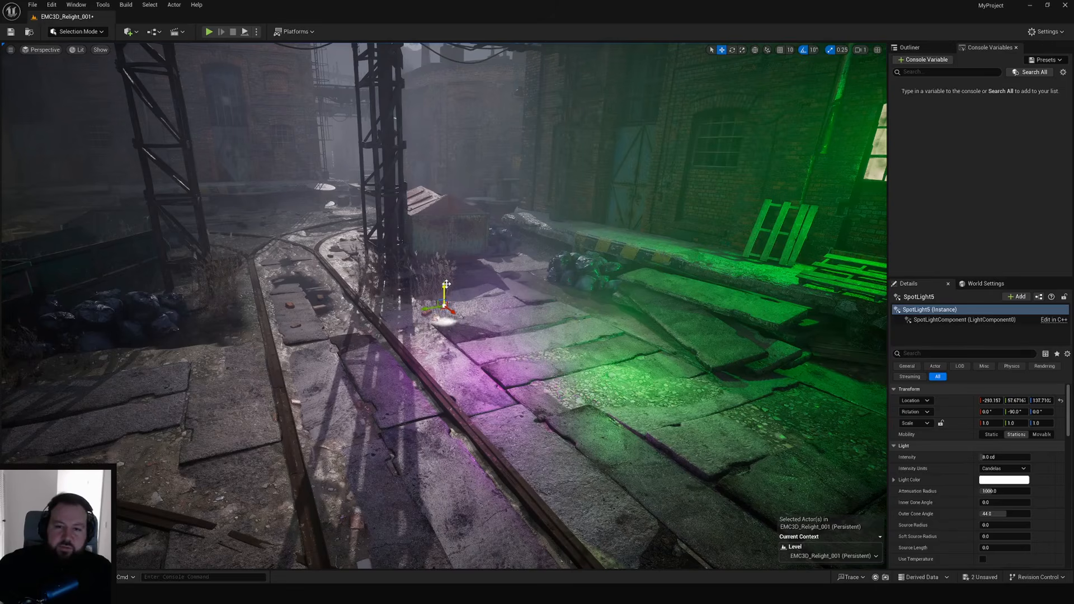
Position the new spot light above the rail track and raise its intensity to about 75.56 candelas.
drag(446, 284, 567, 299)
key(g)
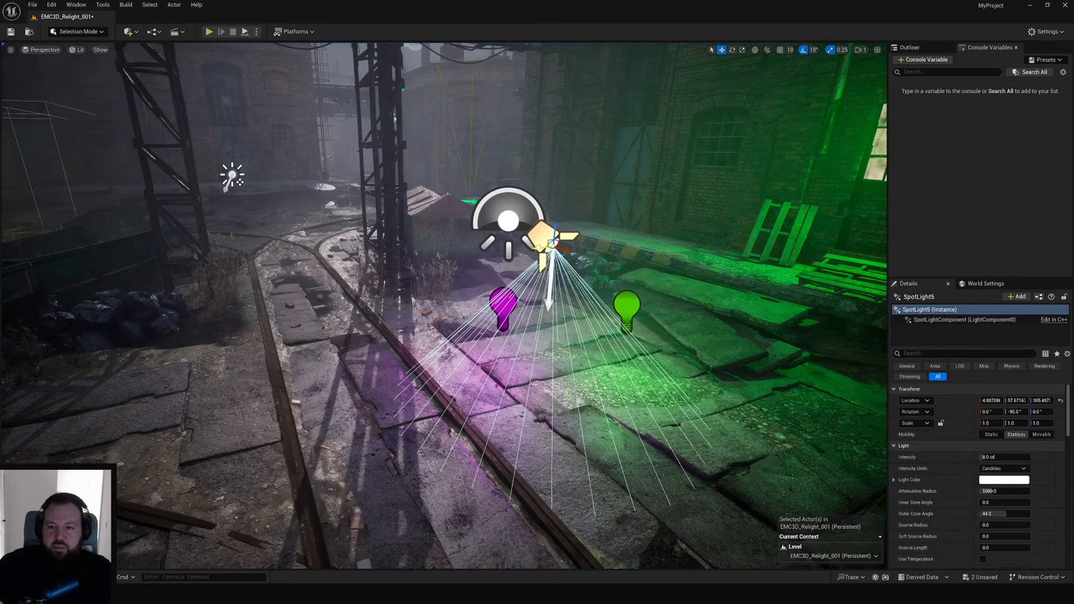
drag(538, 248, 330, 271)
drag(1006, 456, 1041, 456)
Add the magenta point light to the selection, open the Light Mixer, and widen it to show its columns and view options.
ctrl+click(507, 312)
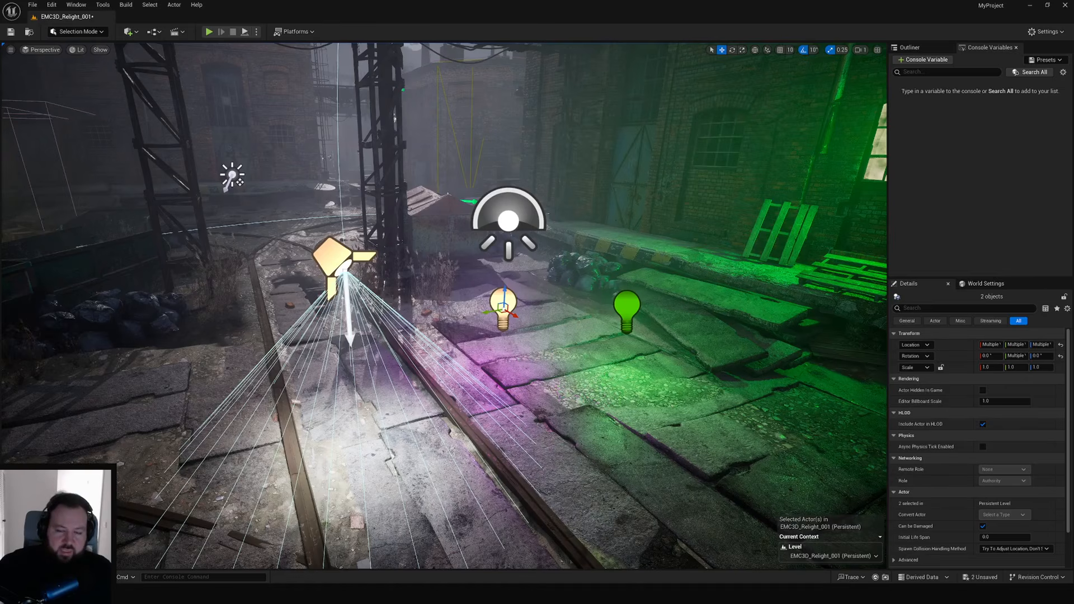
click(76, 5)
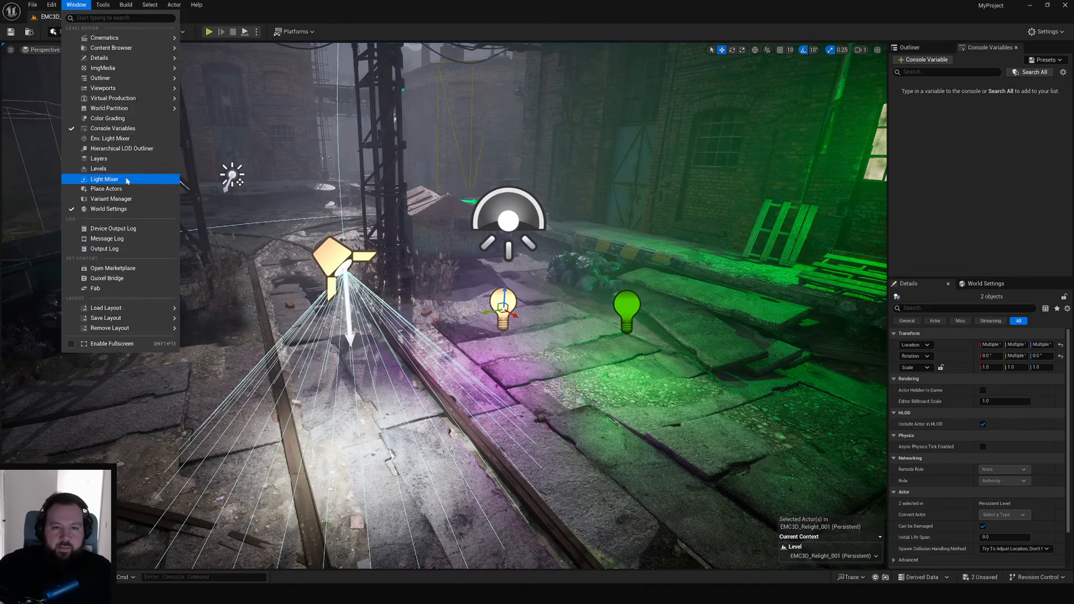
click(104, 179)
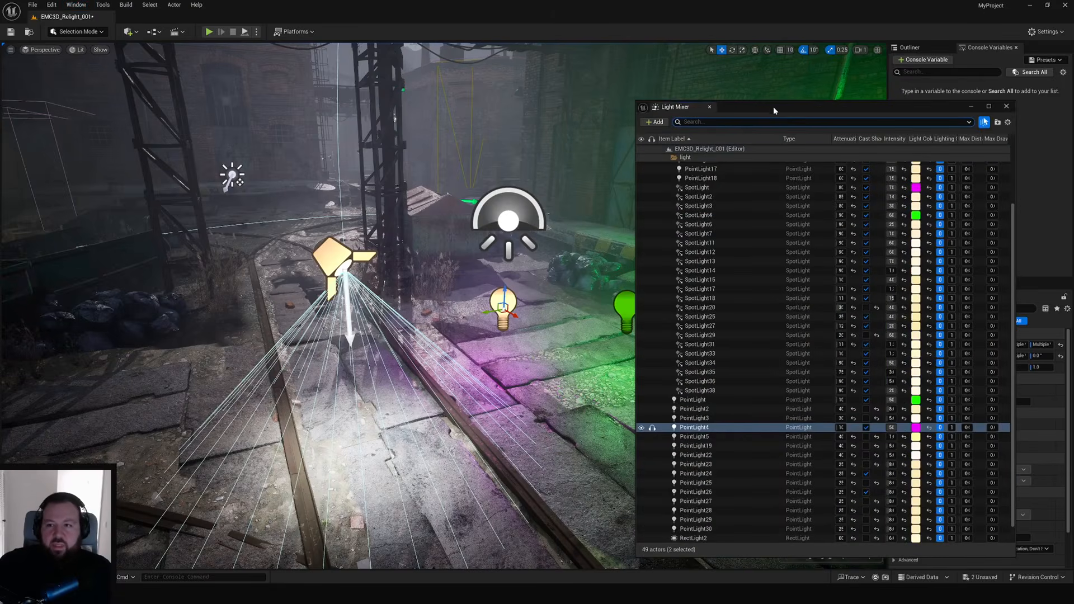
drag(773, 111, 754, 82)
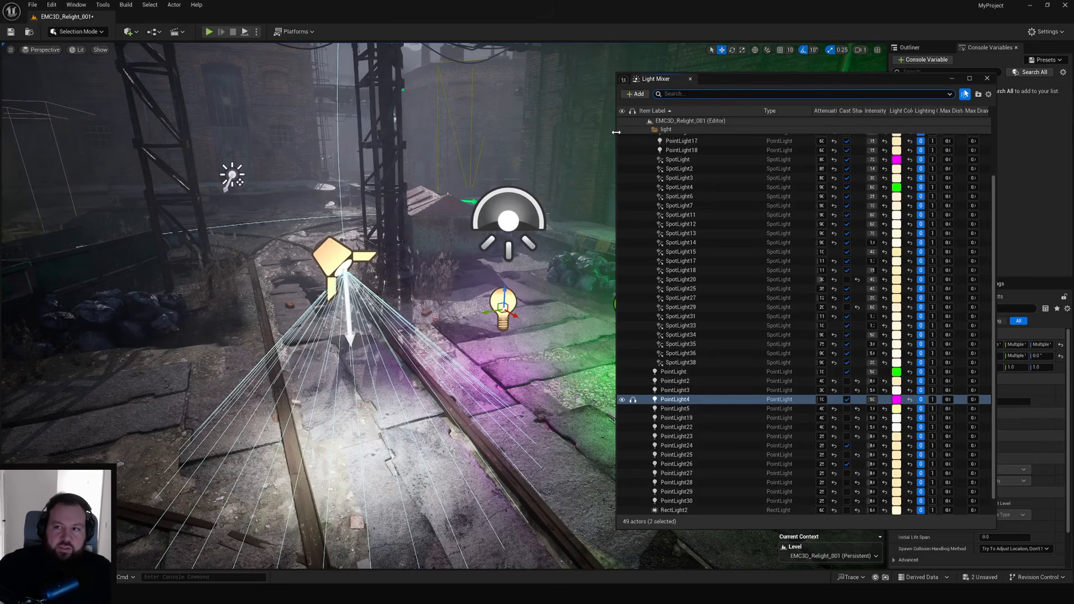
drag(615, 131, 513, 131)
click(965, 93)
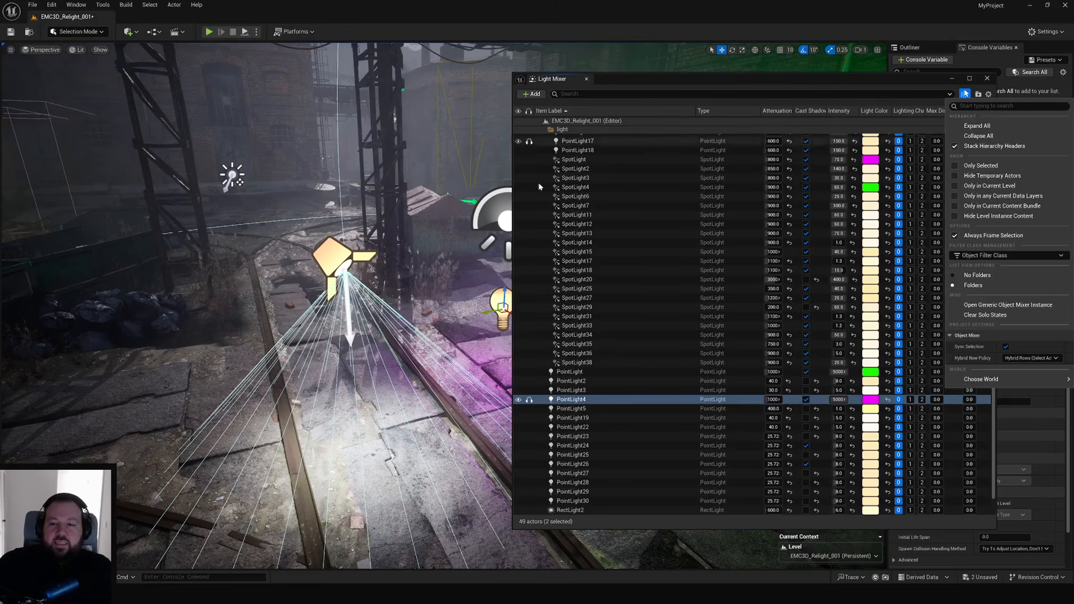
Select the magenta point light and the new spot light together and set their shared attenuation radius to about 202.5 in the Light Mixer.
right_drag(361, 308, 386, 313)
click(458, 290)
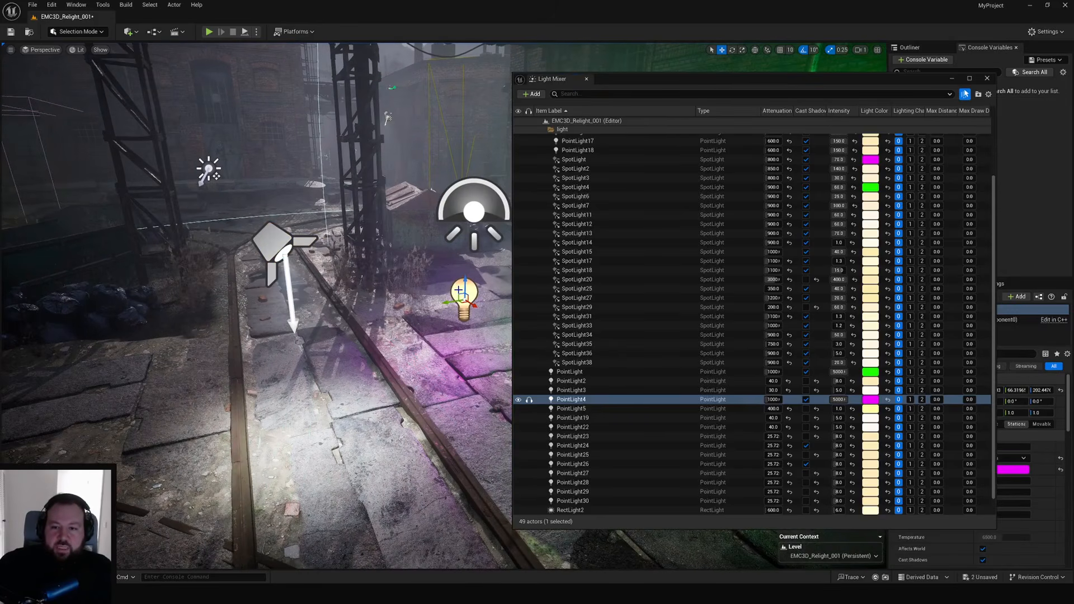
ctrl+click(285, 250)
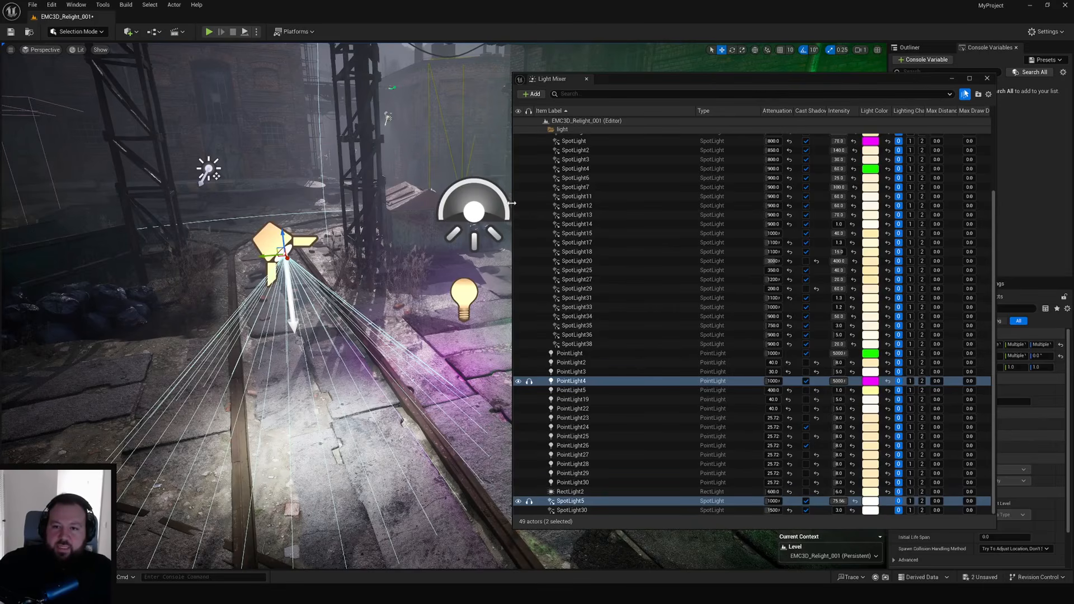
drag(513, 203, 422, 183)
drag(731, 501, 722, 501)
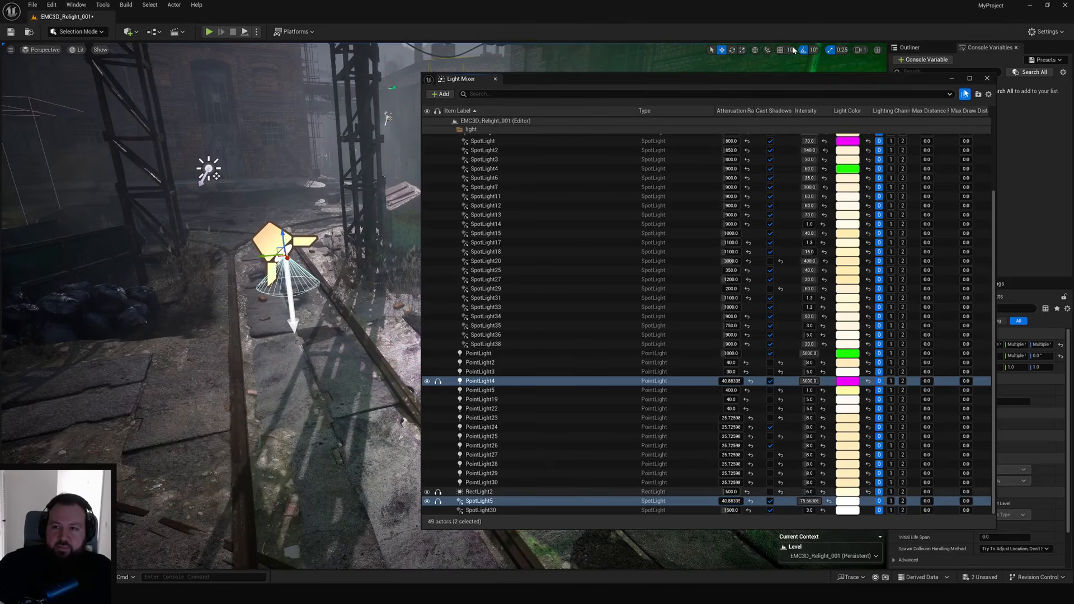
drag(784, 80, 902, 80)
drag(851, 499, 856, 499)
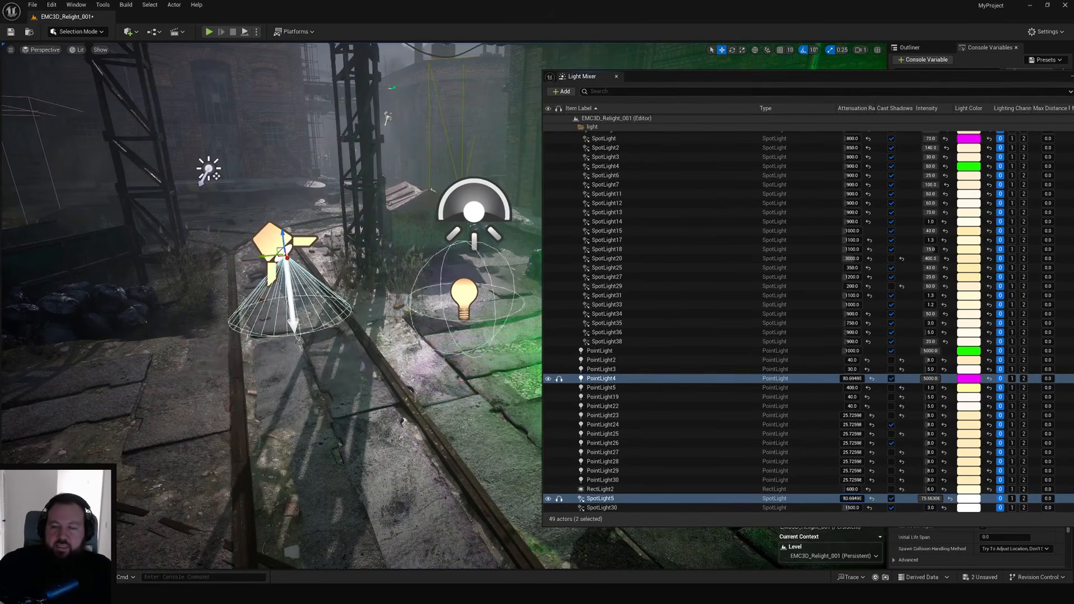
Maximise the Light Mixer, examine the additional light property columns it offers, and close it with the lights deselected.
double_click(921, 78)
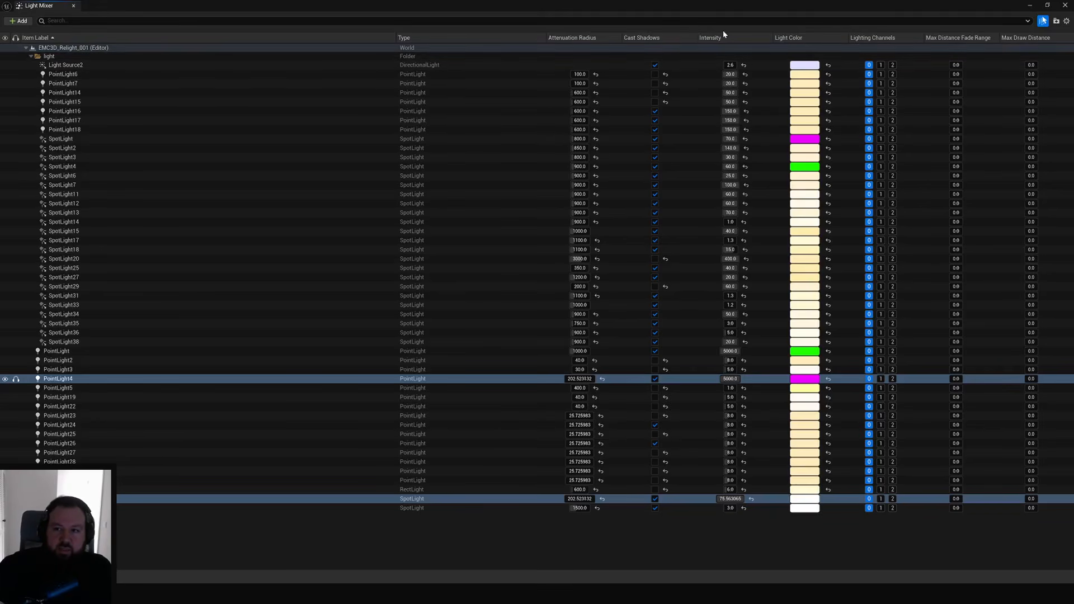
right_click(987, 38)
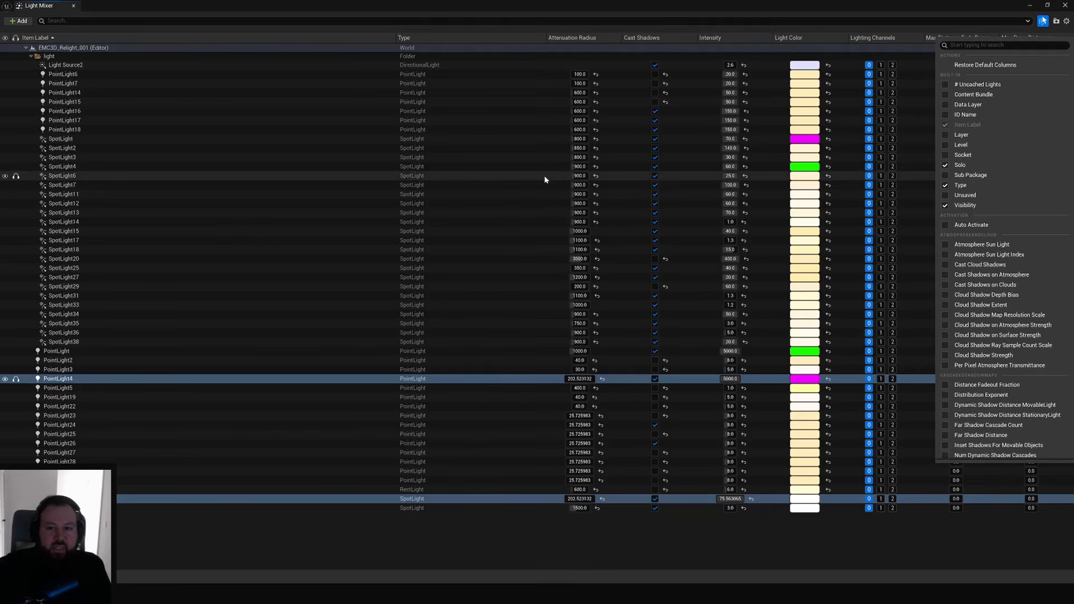
click(575, 2)
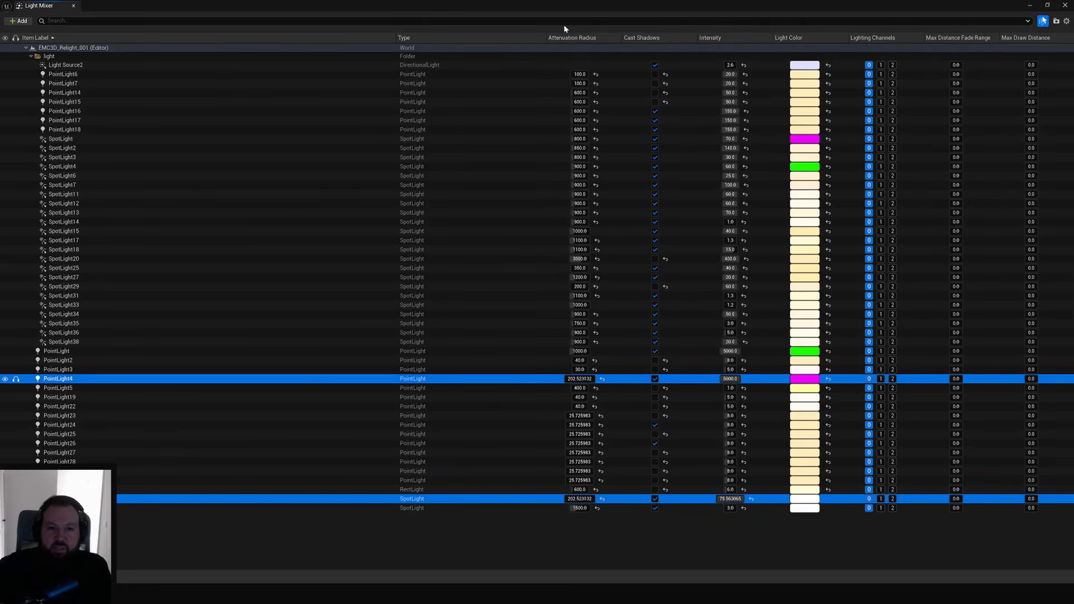
click(1066, 4)
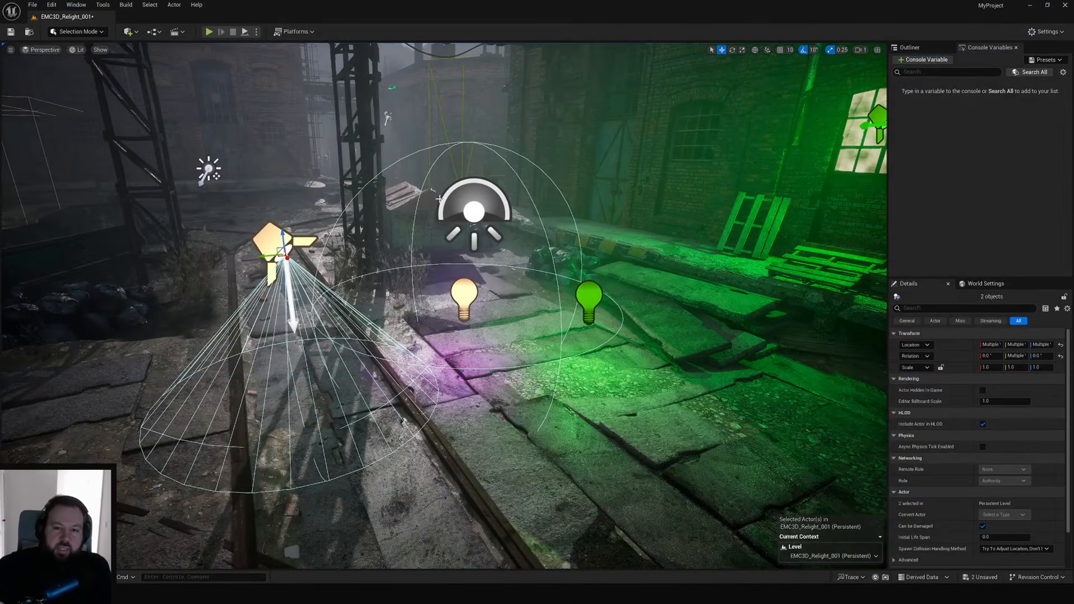
key(Escape)
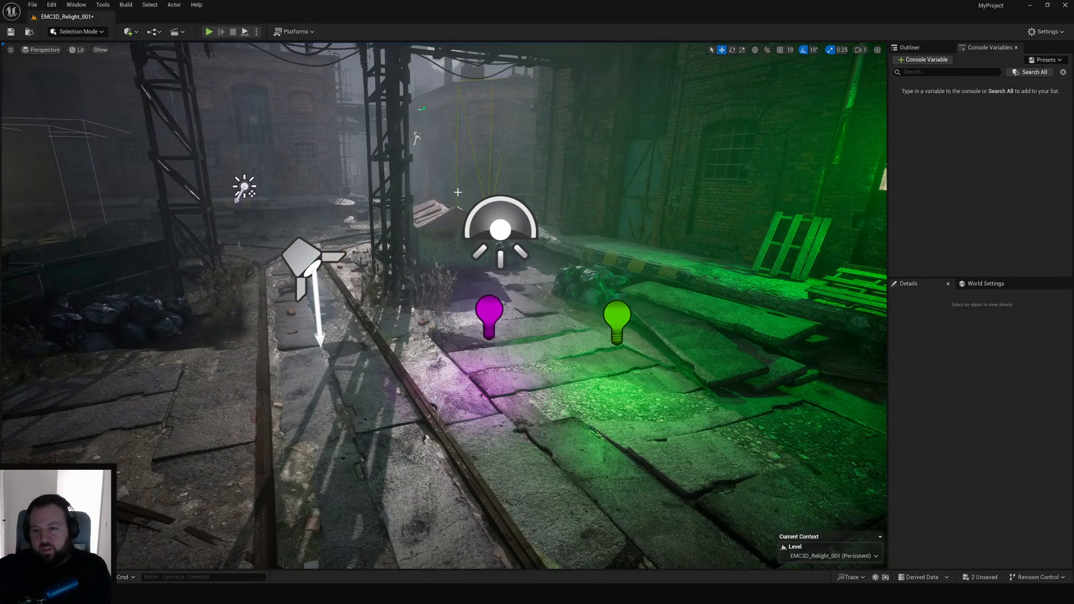
Open the list of levels to examine the day and night lighting scenarios, and close it again.
right_drag(477, 197, 549, 185)
key(w)
key(w)
key(w)
key(a)
key(w)
right_drag(417, 147, 487, 153)
key(w)
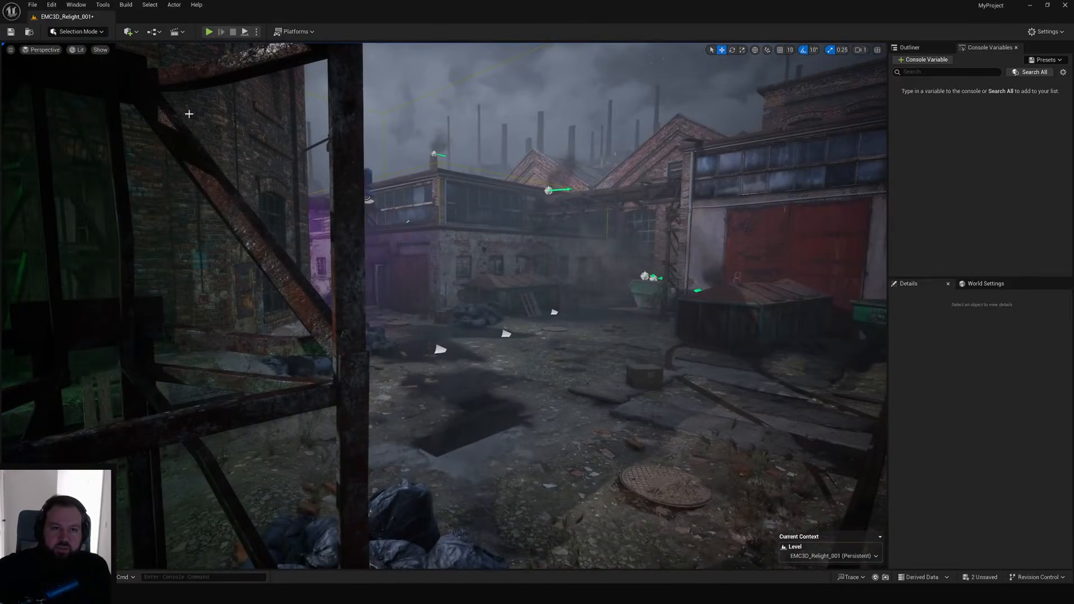
click(76, 4)
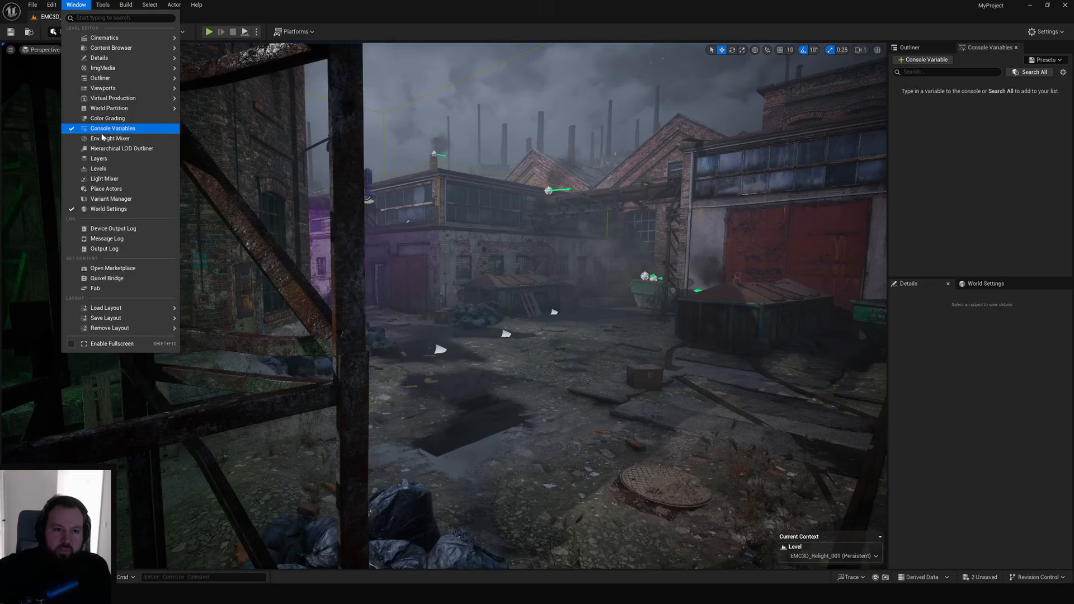
click(99, 169)
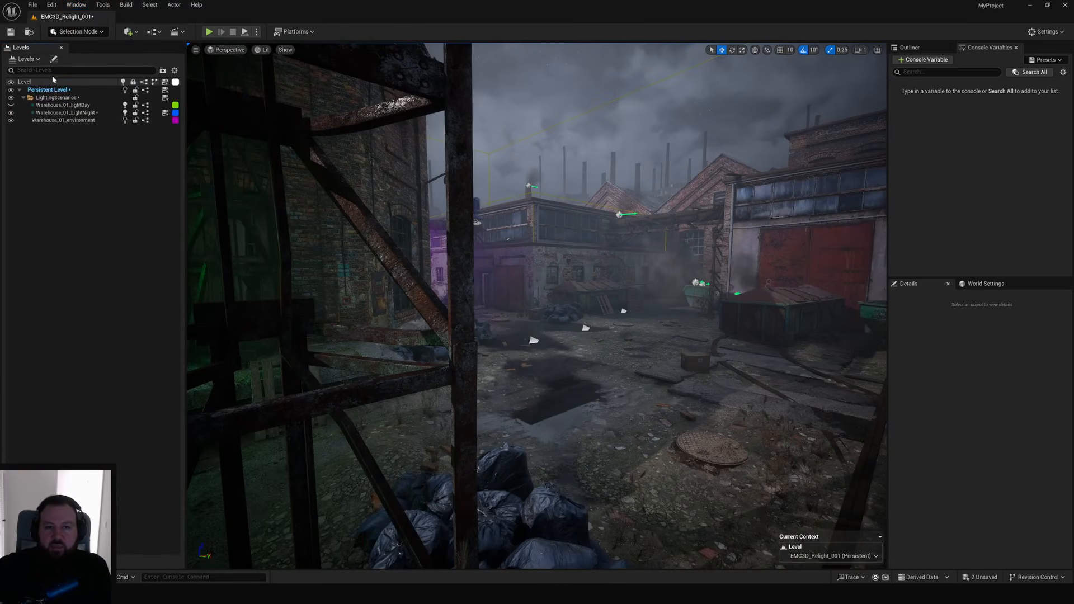
click(61, 48)
key(w)
right_drag(335, 196, 246, 204)
key(s)
right_drag(415, 213, 325, 209)
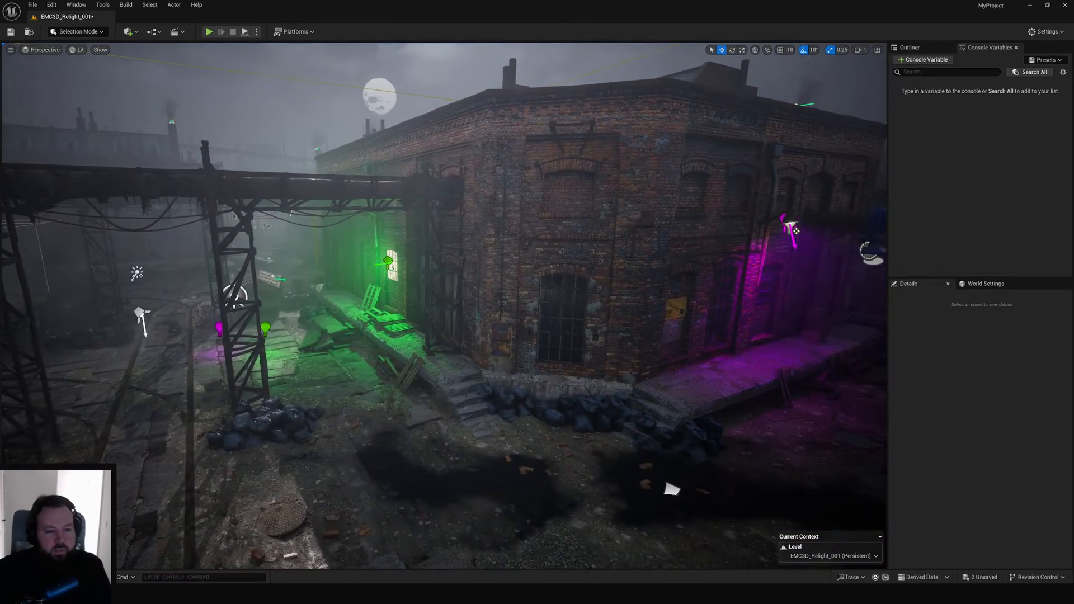